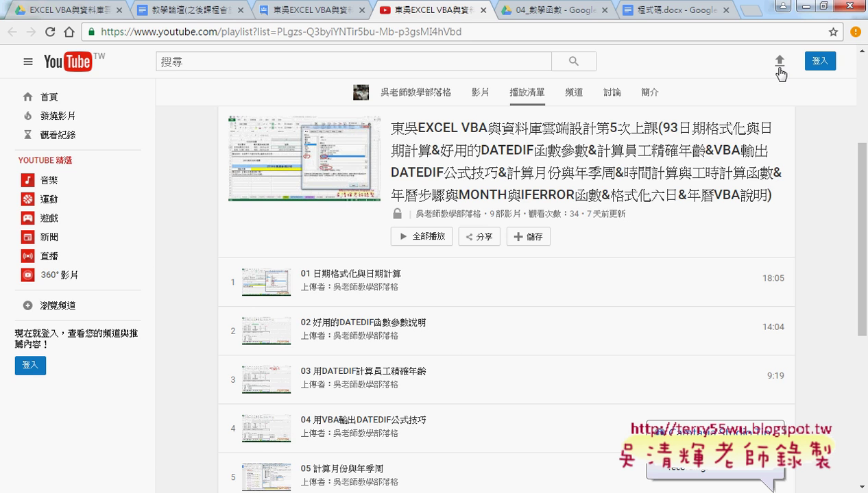
- Minimize the YouTube playlist to bring up the 04數學函數 workbook's SUM sheet
left_click(798, 6)
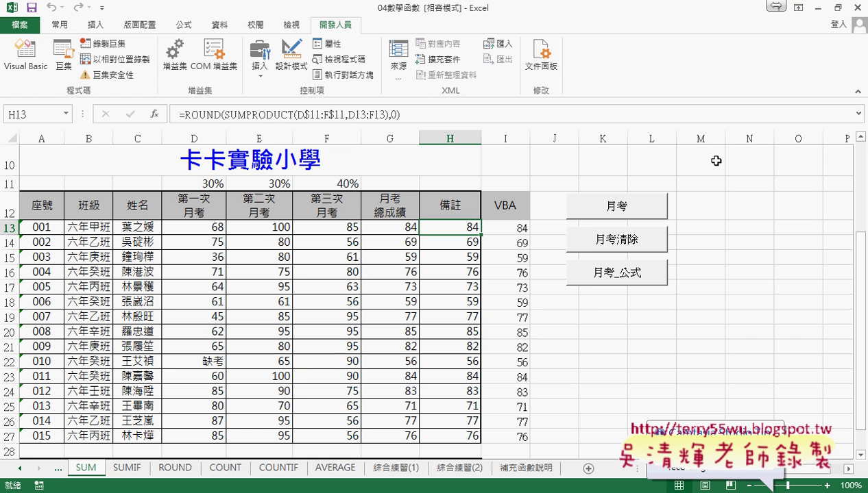
- Show I13:I27 with one decimal and run the 月考 macro to fill the weighted scores
left_click_drag(505, 227, 507, 442)
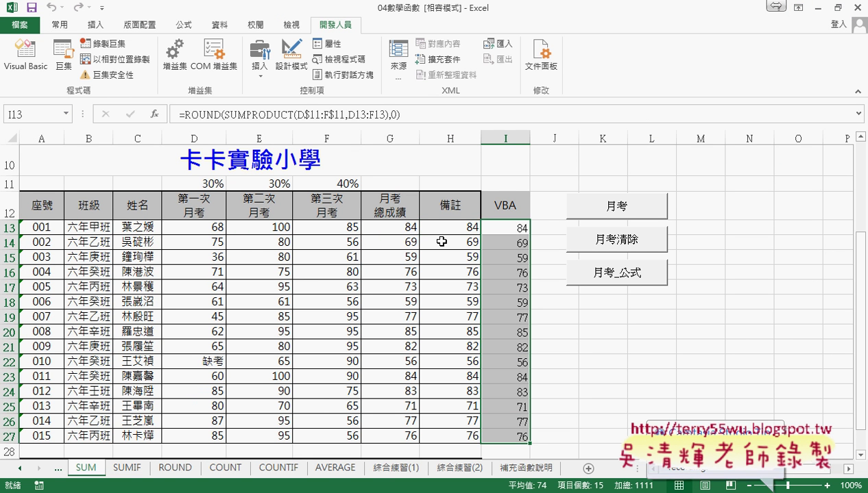
left_click(62, 25)
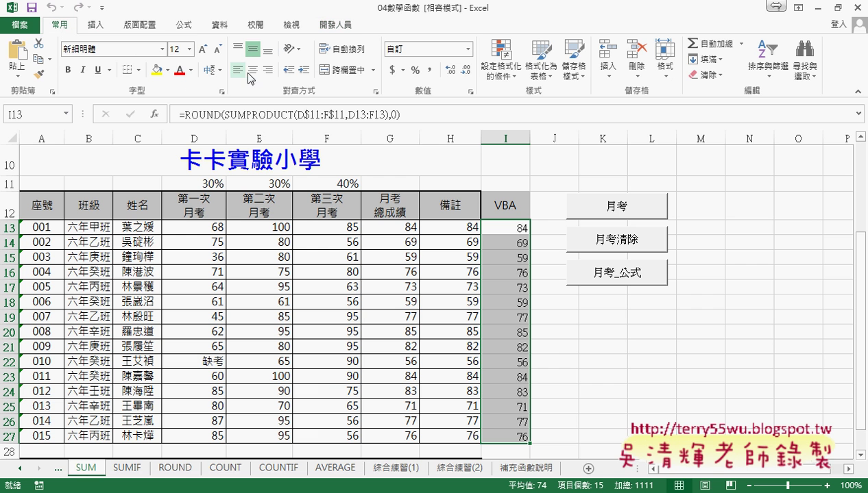
left_click(450, 72)
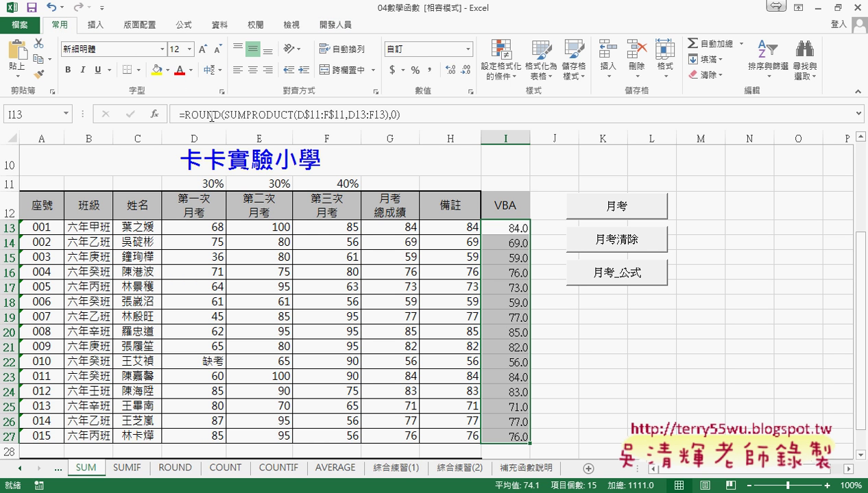
left_click(612, 207)
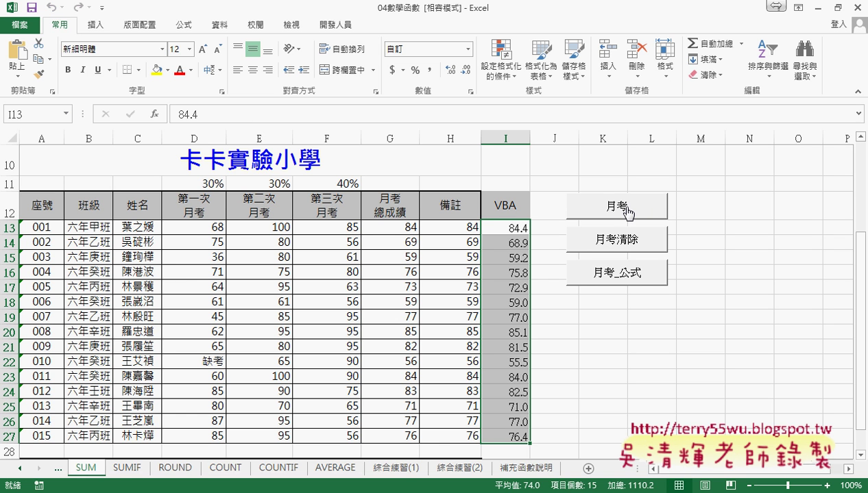
- Compare the VBA scores in I13:I27 with the ROUND formulas in 備註 H13:H27
left_click_drag(519, 227, 517, 439)
left_click_drag(460, 229, 466, 434)
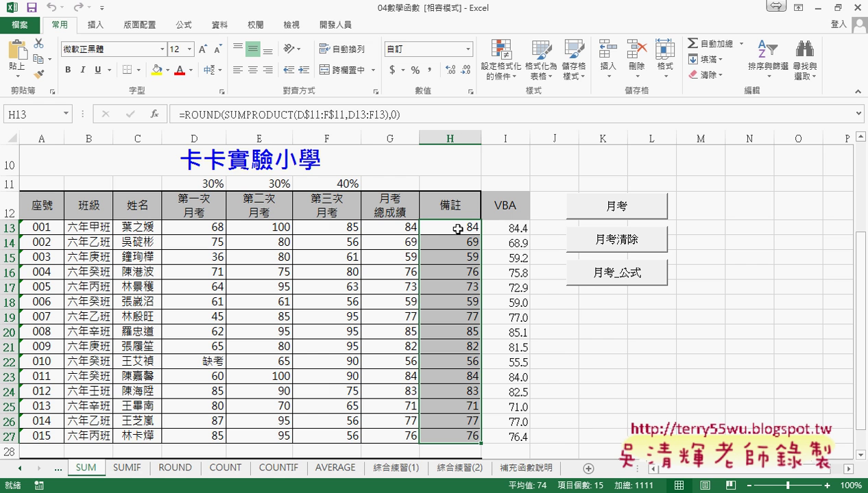
left_click_drag(514, 229, 522, 437)
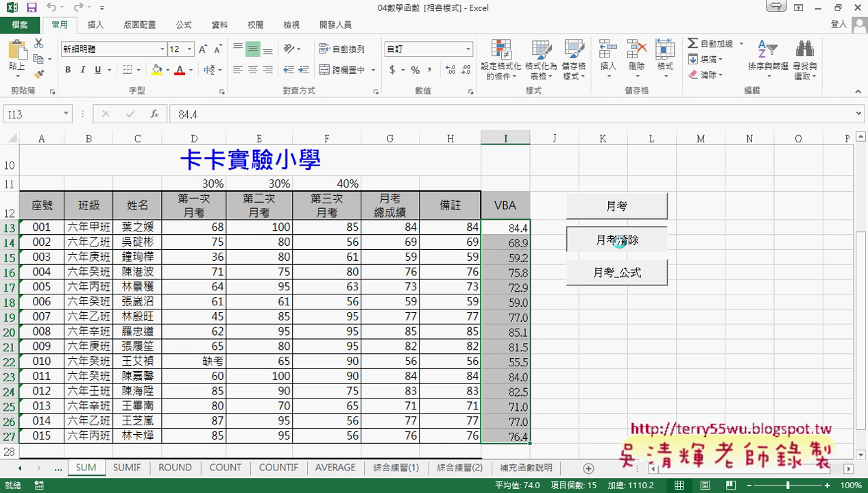
left_click_drag(508, 227, 514, 444)
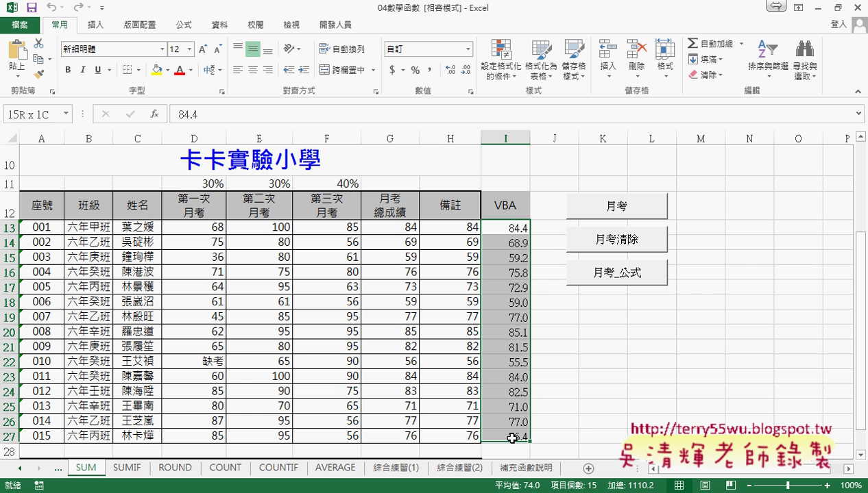
- Reduce column I's scores to whole-number display, e.g. 84 instead of 84.4
left_click(467, 71)
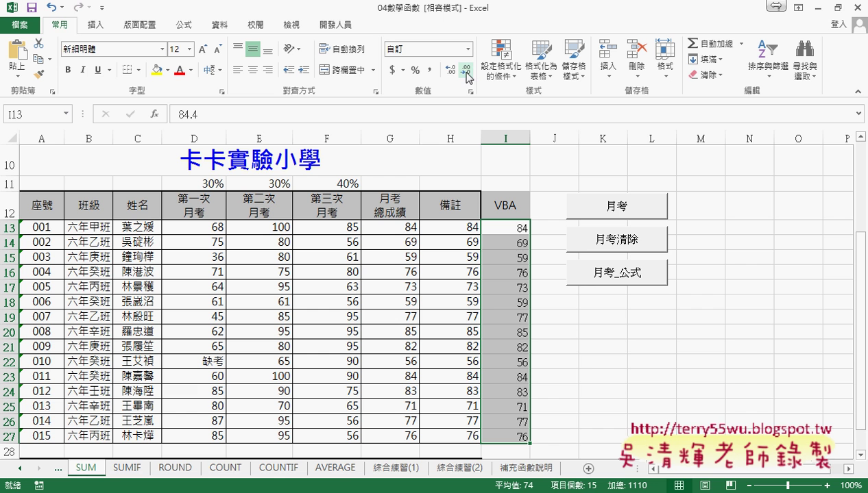
left_click(450, 70)
left_click(466, 70)
- Inspect column I's custom number format 0 in the Format Cells dialog
right_click(510, 230)
left_click(554, 414)
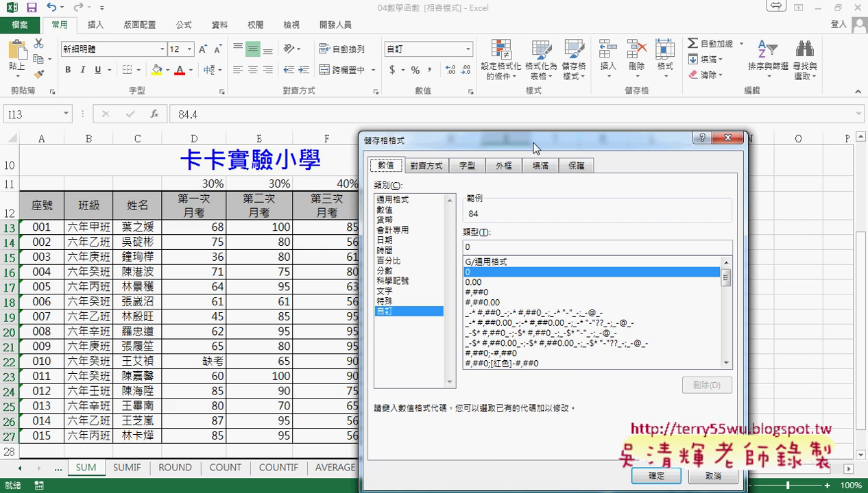
left_click_drag(534, 140, 559, 89)
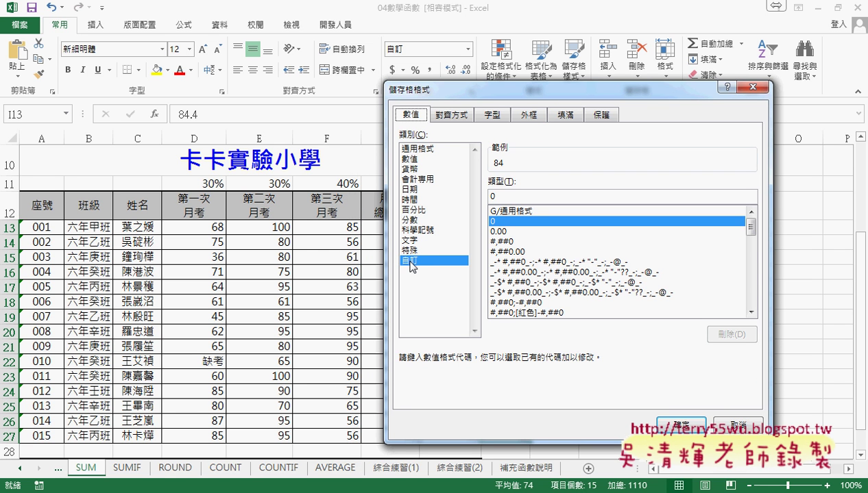
left_click_drag(491, 197, 517, 200)
- Close Format Cells and open the 月考 button's macro code via Assign Macro > Edit
left_click(757, 86)
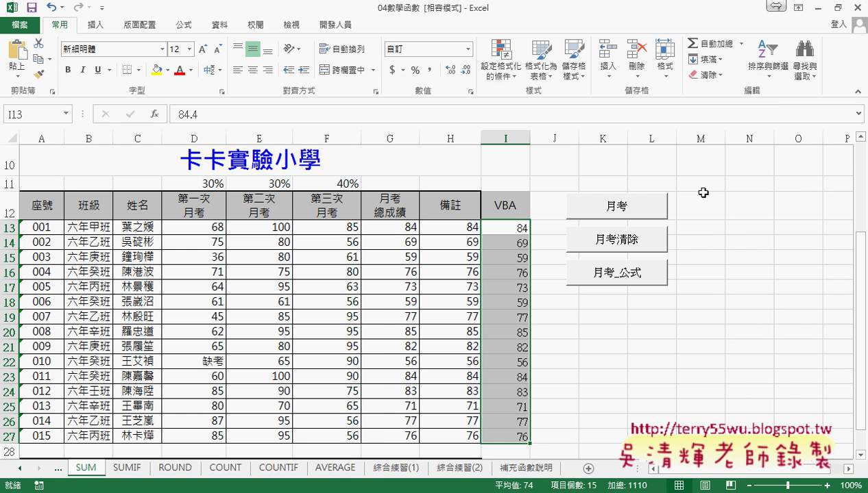
left_click(619, 217, "ctrl")
right_click(619, 216)
left_click(669, 320)
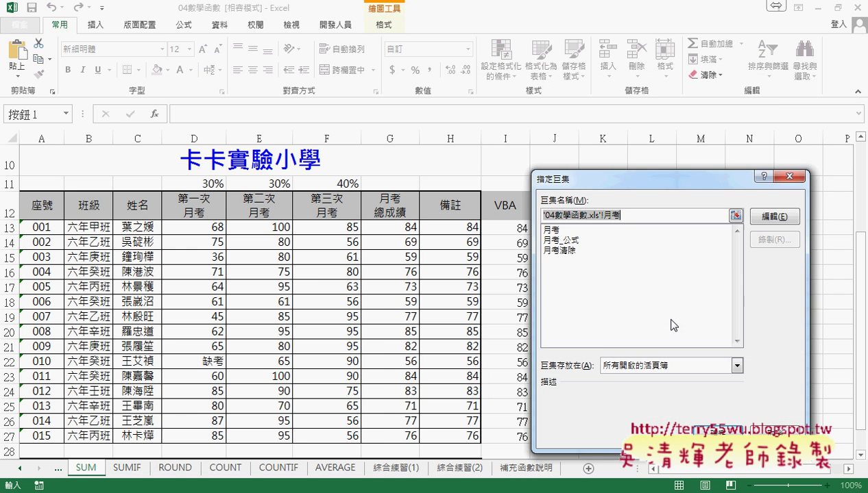
left_click(774, 216)
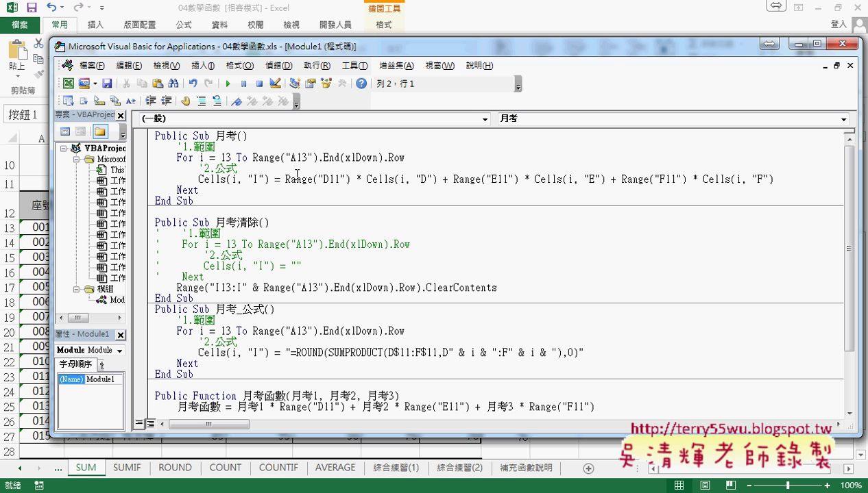
- Start a new line after the score formula beginning with "Cells."
left_click_drag(198, 168, 287, 180)
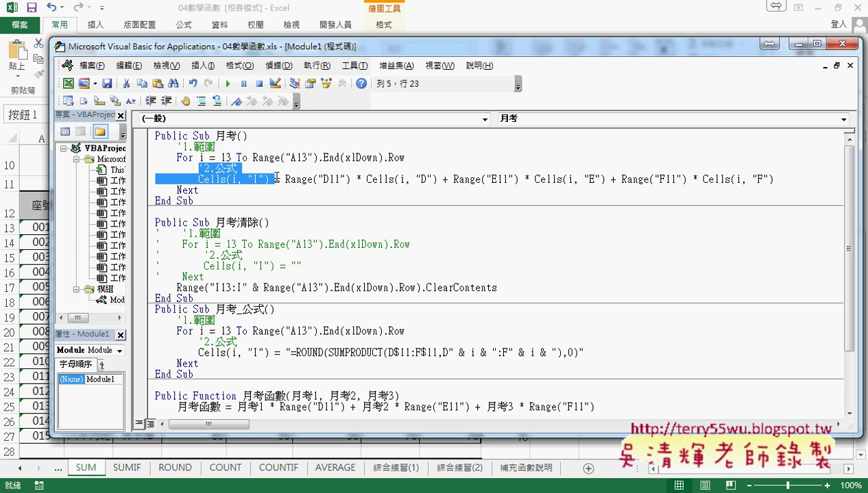
left_click(794, 181)
key("Return")
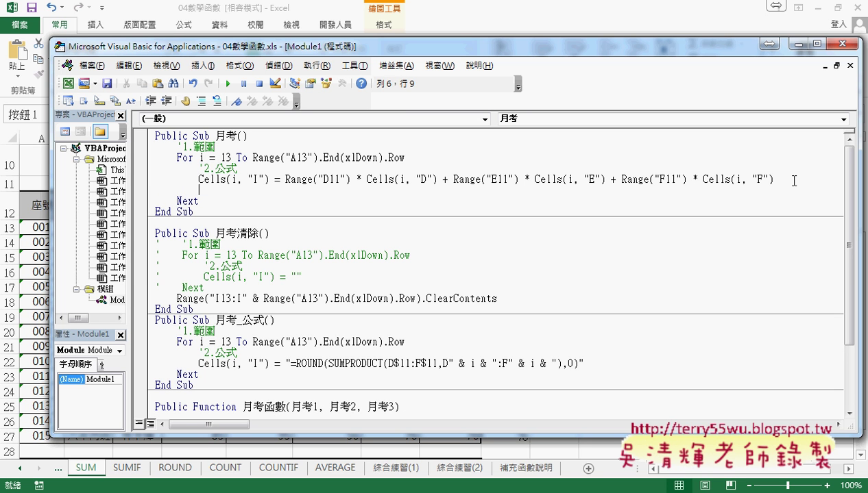
left_click_drag(198, 179, 227, 182)
key("ctrl+c")
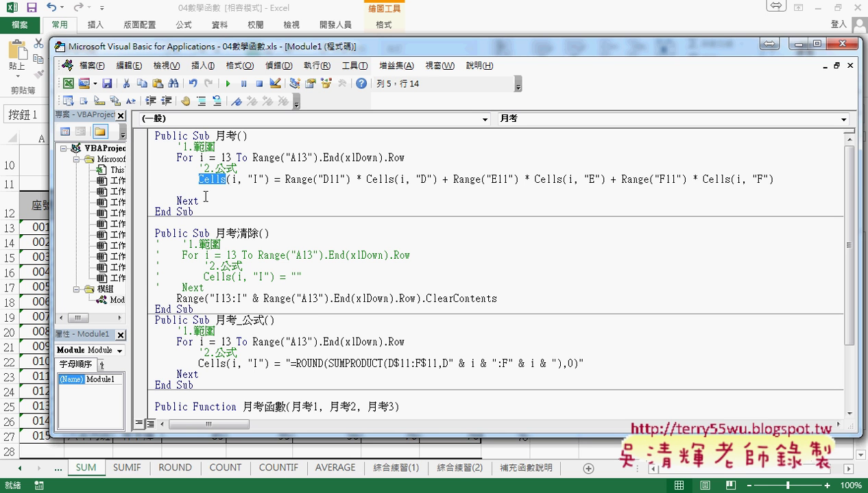
left_click(199, 191)
key("ctrl+v")
type(".")
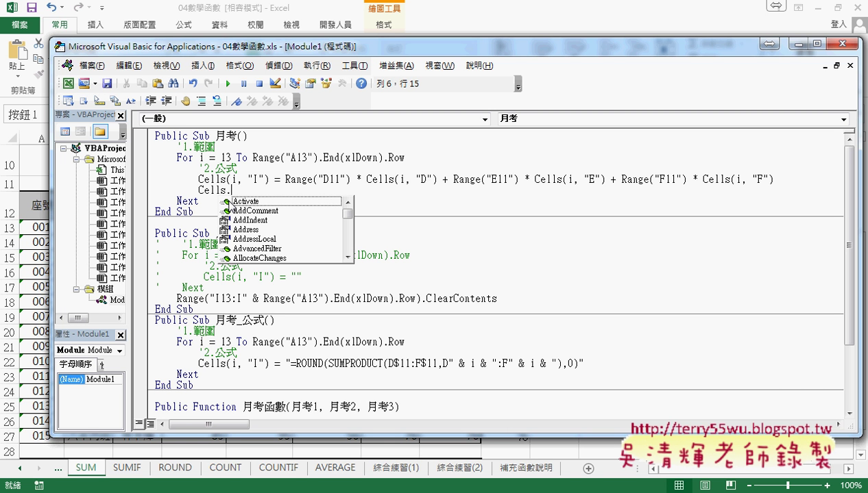
- Complete the new line as Cells.NumberFormatLocal = "0" using IntelliSense
left_click(235, 221)
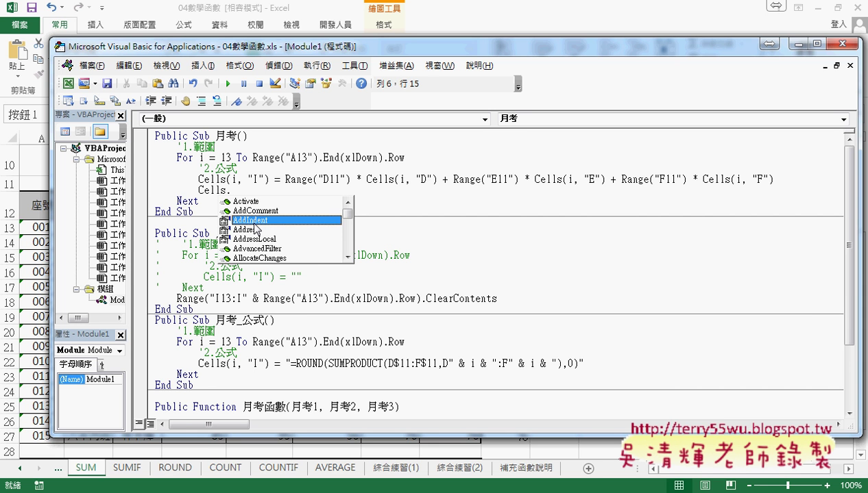
left_click(347, 257)
left_click(347, 257)
left_click(348, 257)
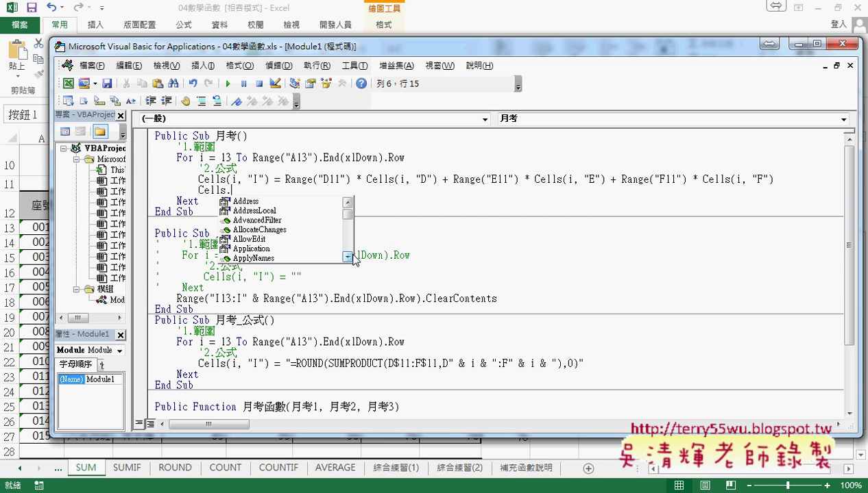
type("n")
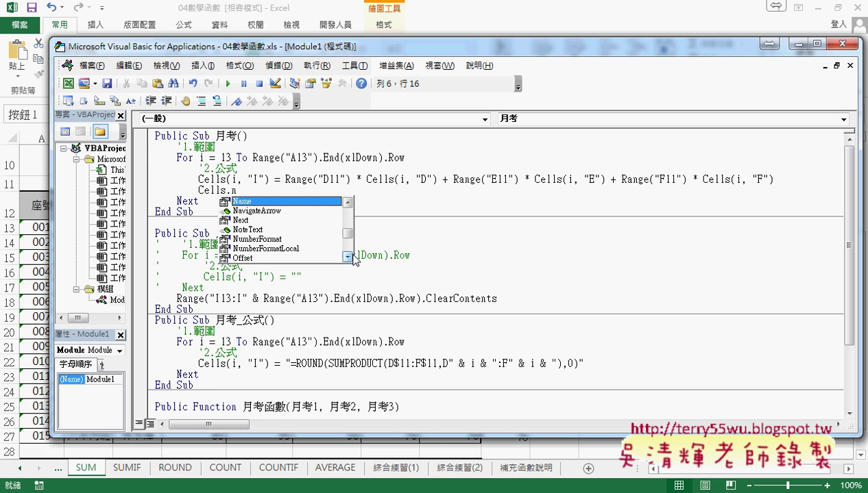
key("Down")
key("Down")
key("Down")
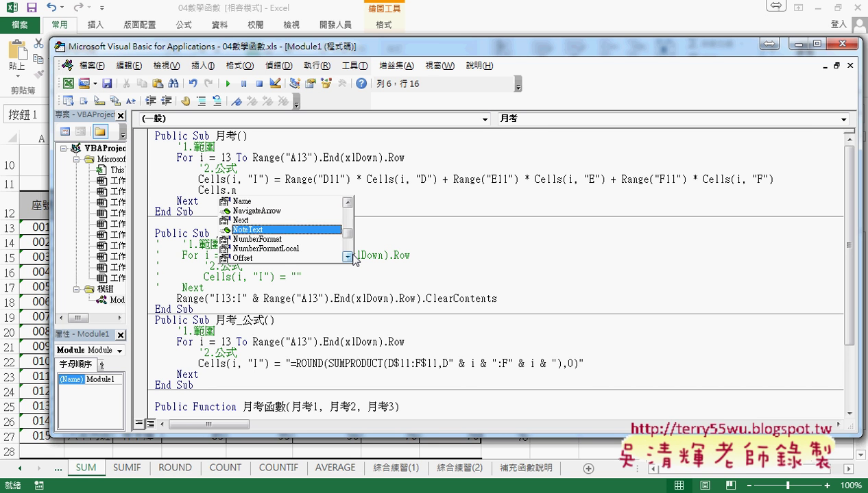
key("Down")
key("Down")
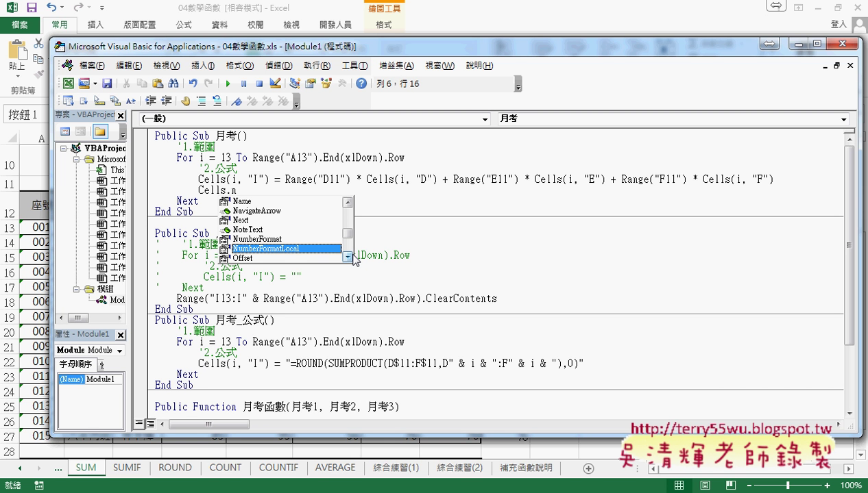
double_click(315, 248)
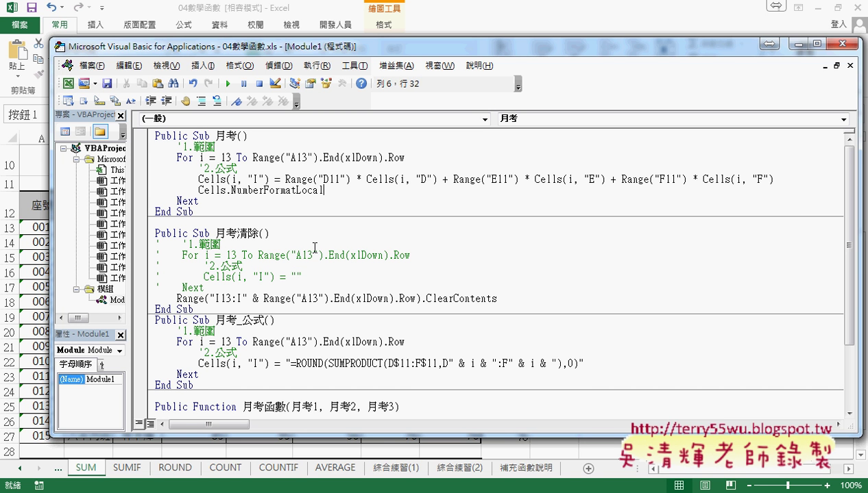
type("= ")
type("\"")
type("0")
type("\"")
left_click(345, 224)
- Insert (i, "I") after Cells on line 6, then delete its .NumberFormatLocal = "0" ending
left_click_drag(340, 189, 355, 190)
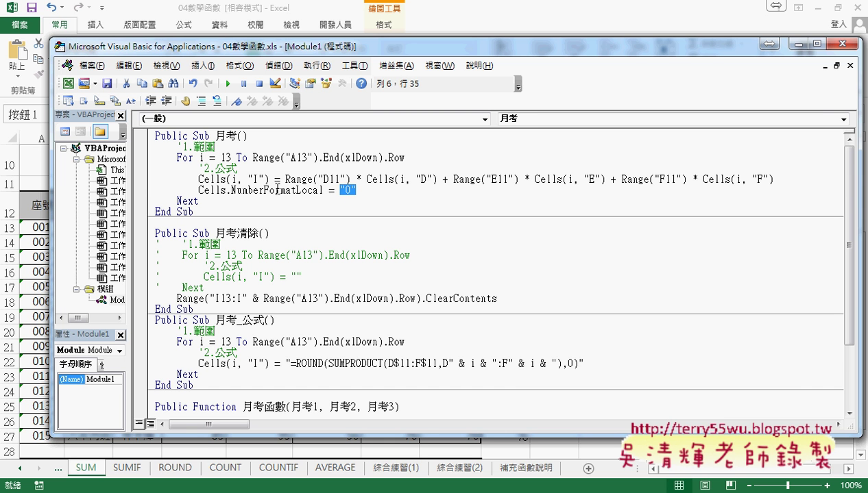
mouse_move(224, 179)
left_mouse_down()
mouse_move(269, 180)
mouse_move(226, 191)
left_mouse_up()
left_click(369, 241)
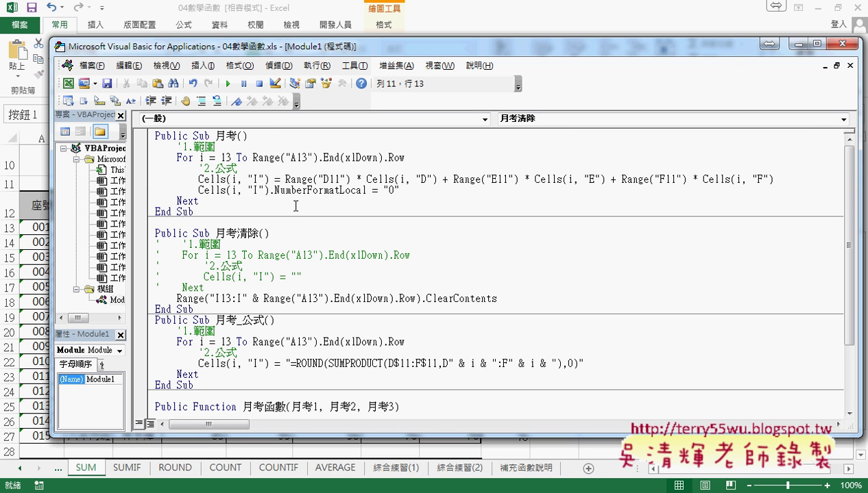
left_click_drag(268, 189, 227, 192)
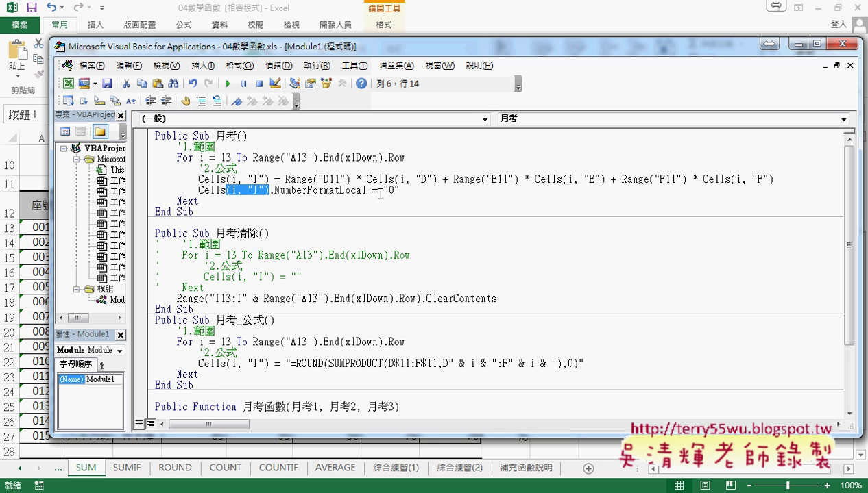
left_click_drag(399, 190, 272, 196)
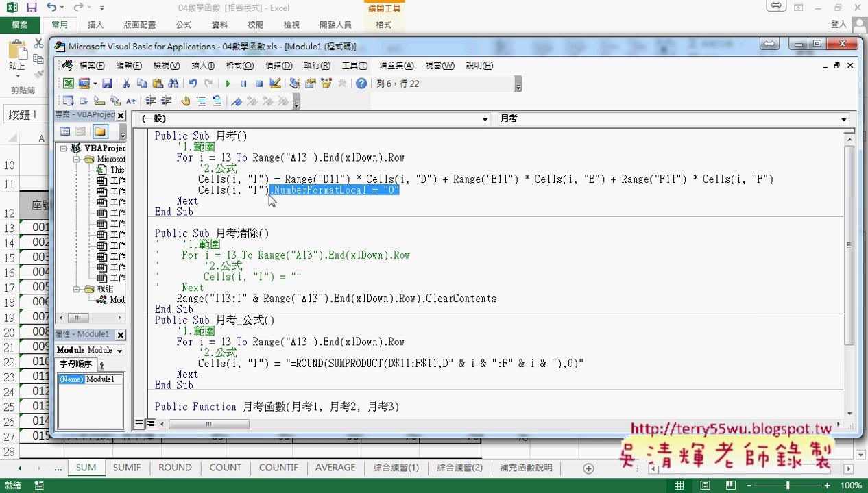
key("Delete")
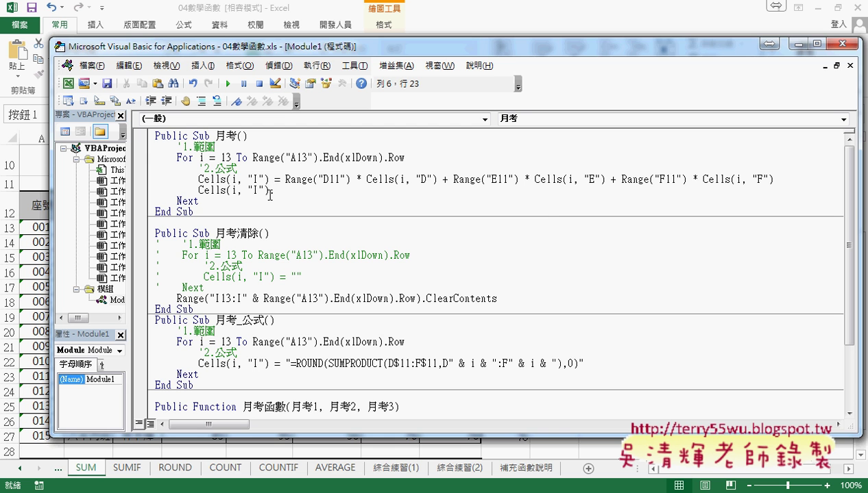
- Dismiss the compile error and re-enter .NumberFormatLocal = "0" after Cells on line 6
left_click(315, 159)
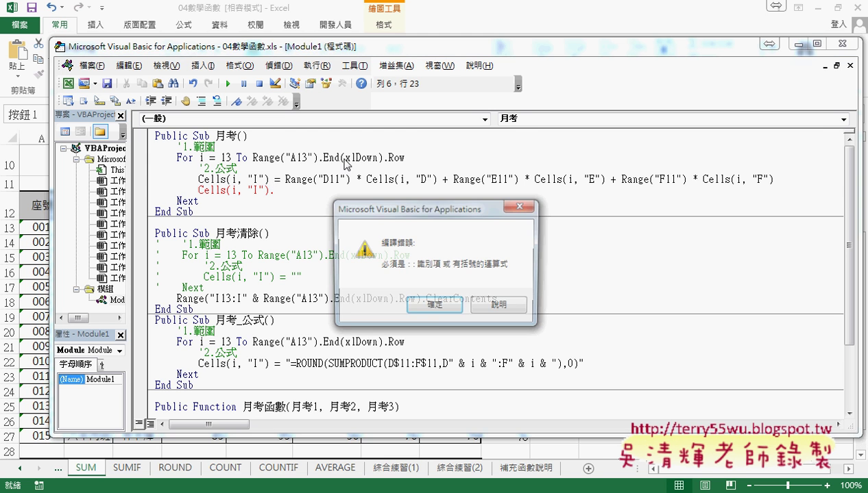
left_click(435, 307)
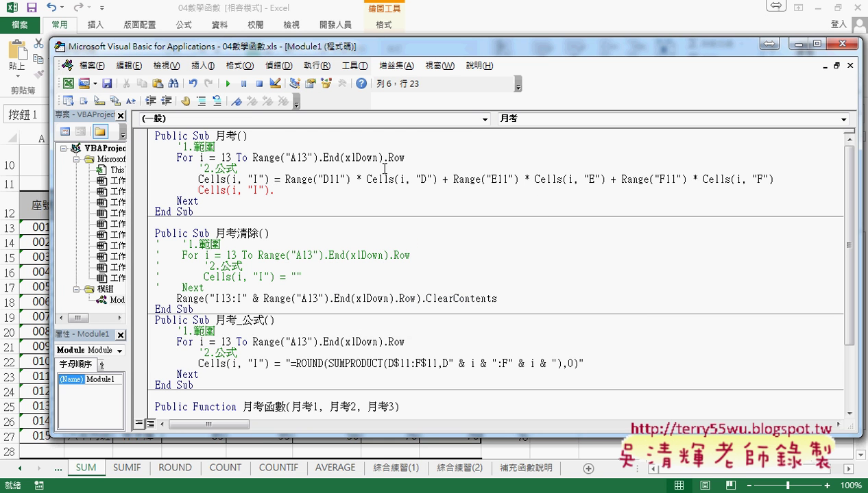
key("ctrl+z")
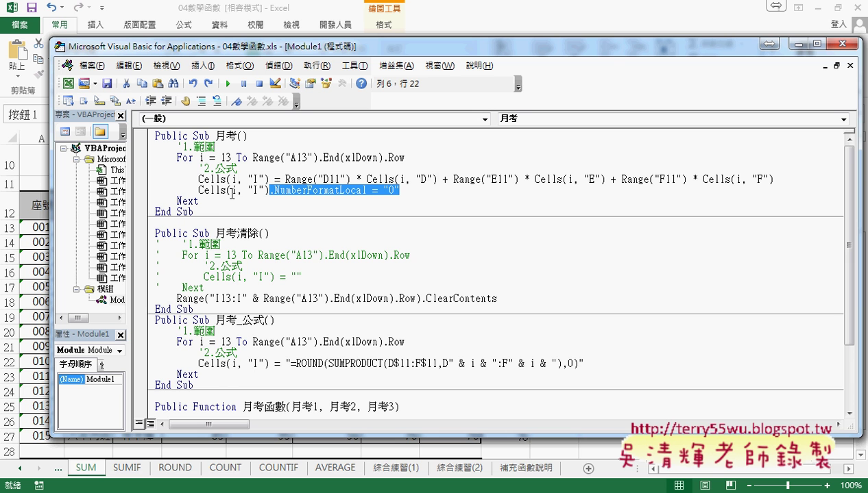
left_click_drag(227, 190, 356, 190)
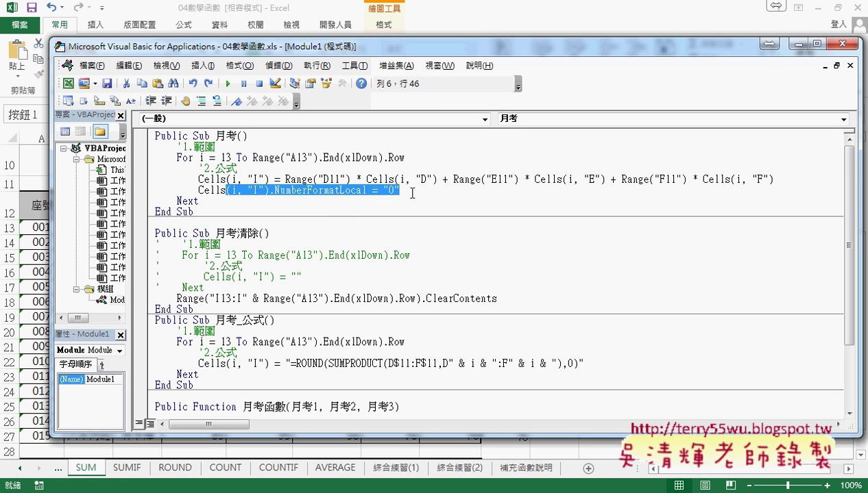
type(".")
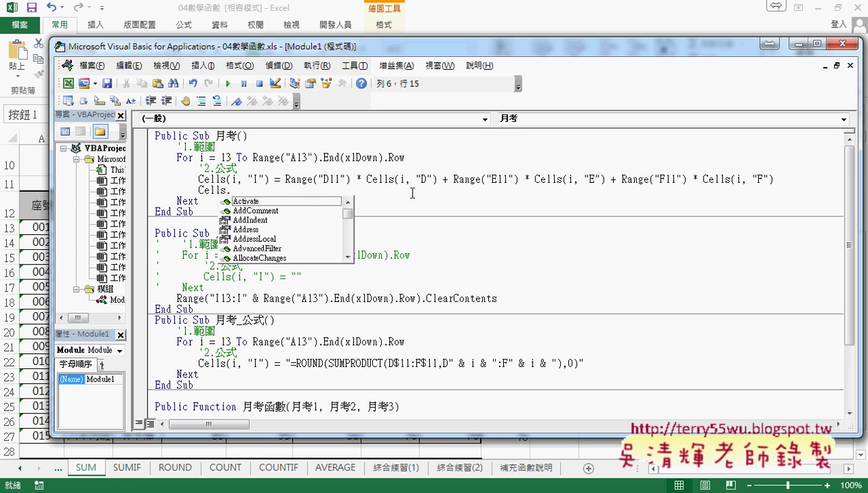
type("n")
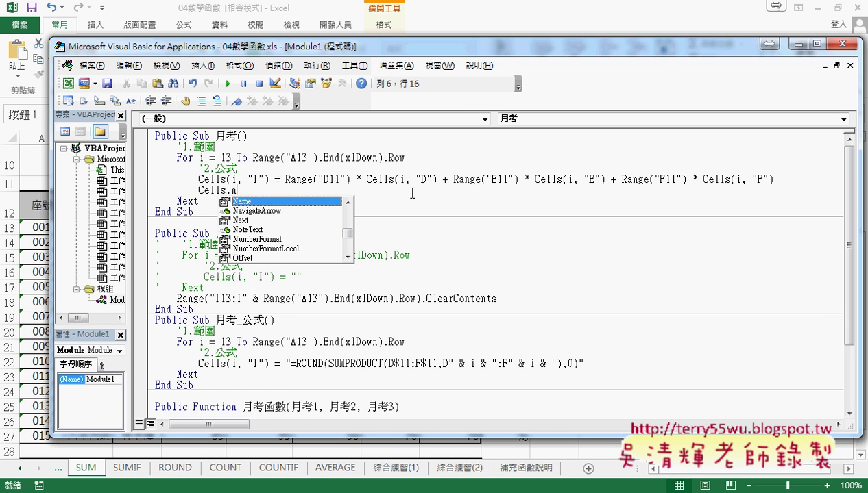
key("Down")
key("Down")
key("Down")
key("Down")
key("Down")
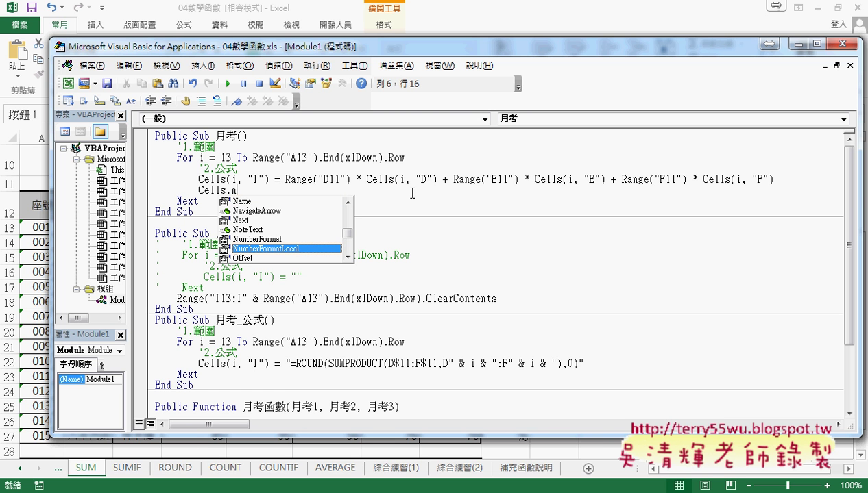
key("Tab")
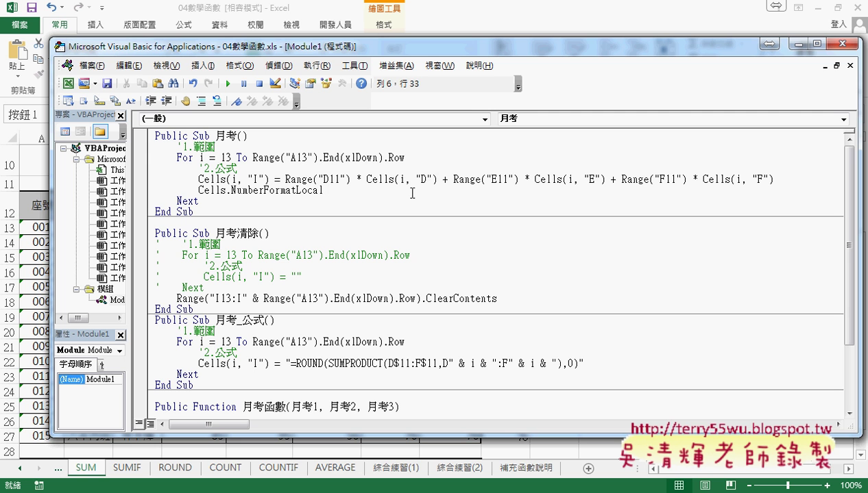
type("=\"0\"")
key("Left")
type("0")
left_click(410, 255)
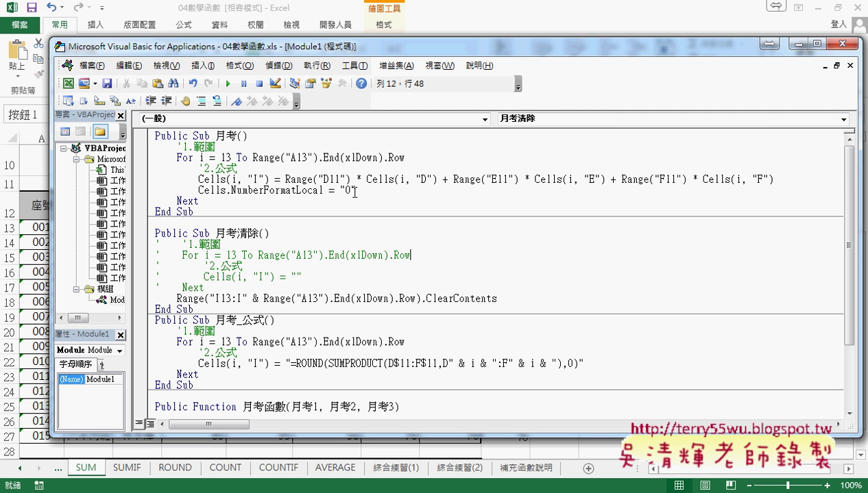
- Restore (i, "I") after Cells, keeping the For line's .End(xlDown).Row intact, and select line 6
left_click(320, 180)
double_click(265, 179)
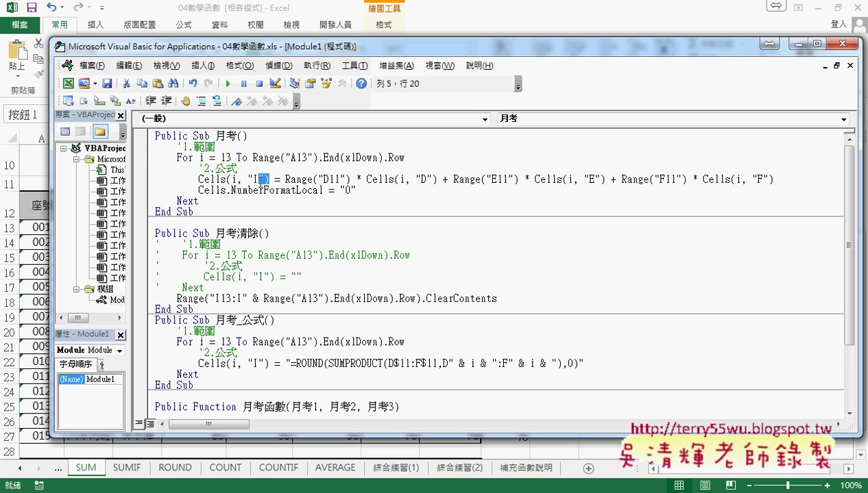
mouse_move(268, 179)
left_mouse_down()
mouse_move(226, 180)
mouse_move(225, 190)
left_mouse_up()
left_click(363, 213)
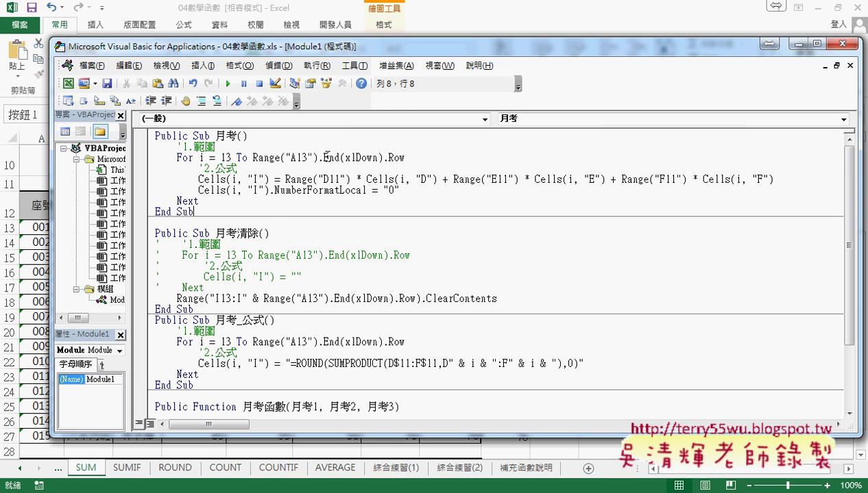
left_click_drag(318, 157, 406, 158)
type(".")
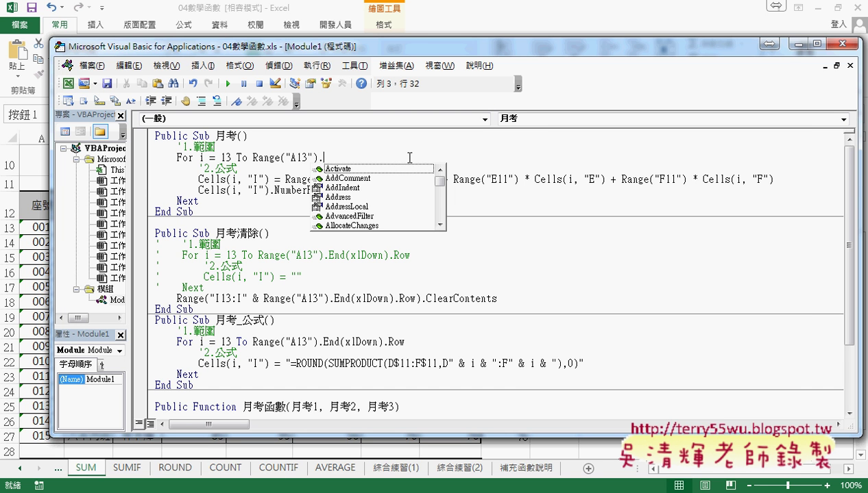
key("ctrl+z")
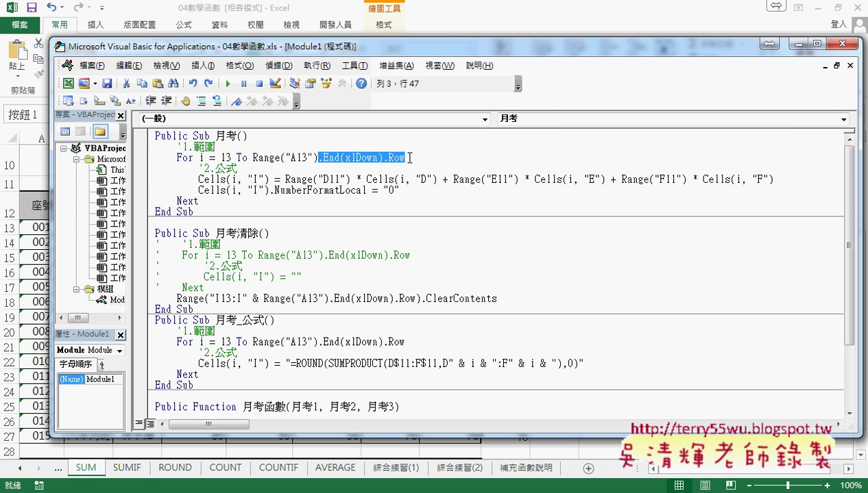
left_click(403, 208)
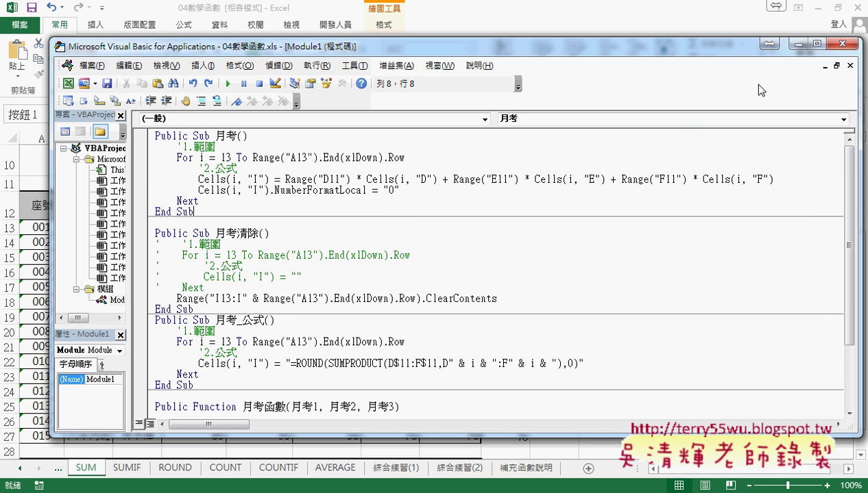
left_click_drag(400, 190, 194, 189)
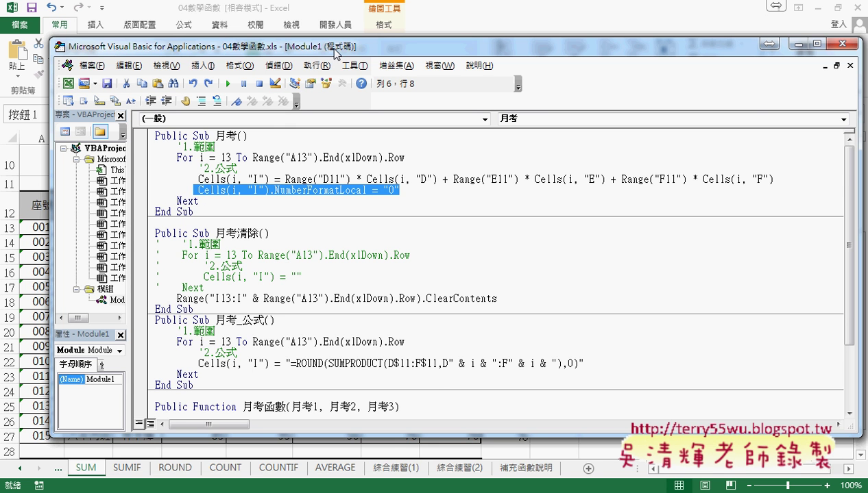
- Set I13:I27 to one decimal, then empty it with the 月考清除 button
left_click_drag(251, 50, 738, 56)
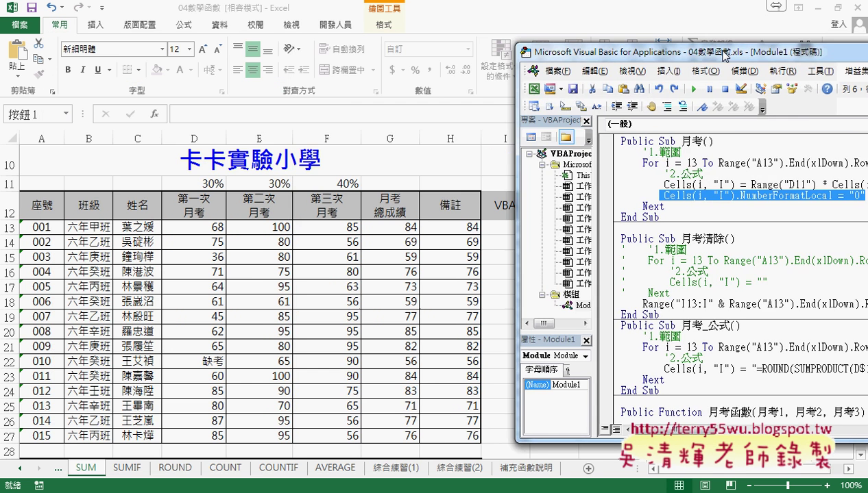
left_click_drag(505, 226, 512, 440)
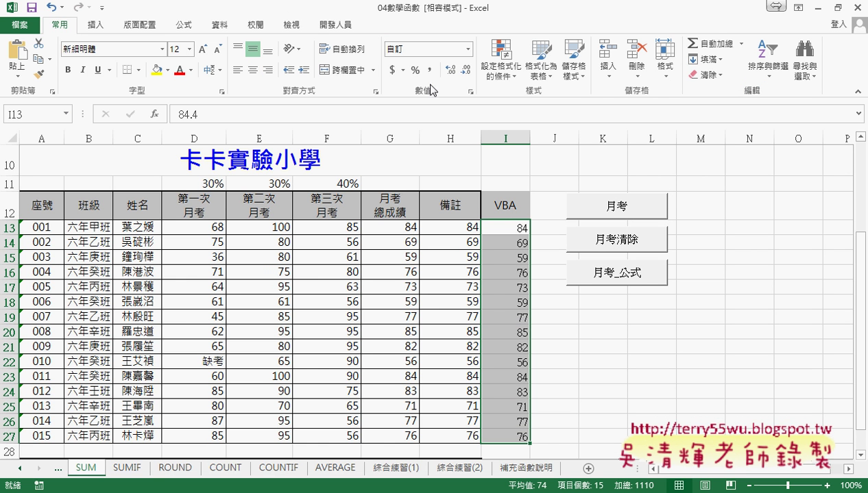
left_click(450, 69)
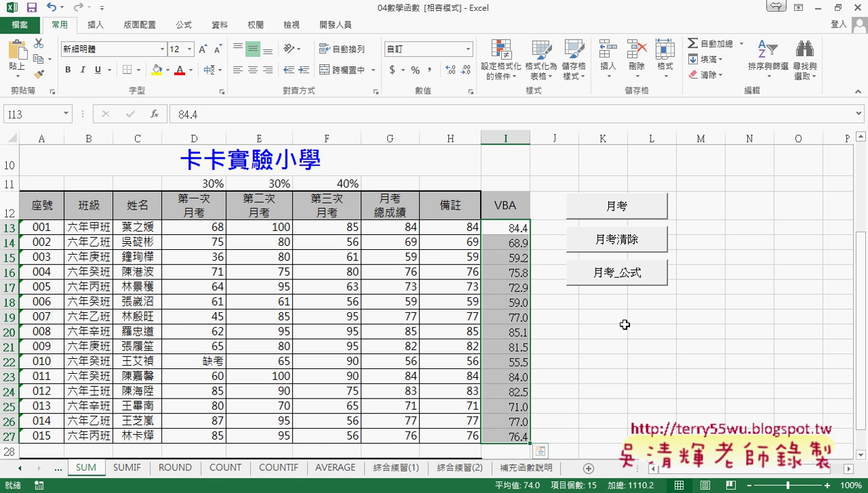
left_click(632, 245)
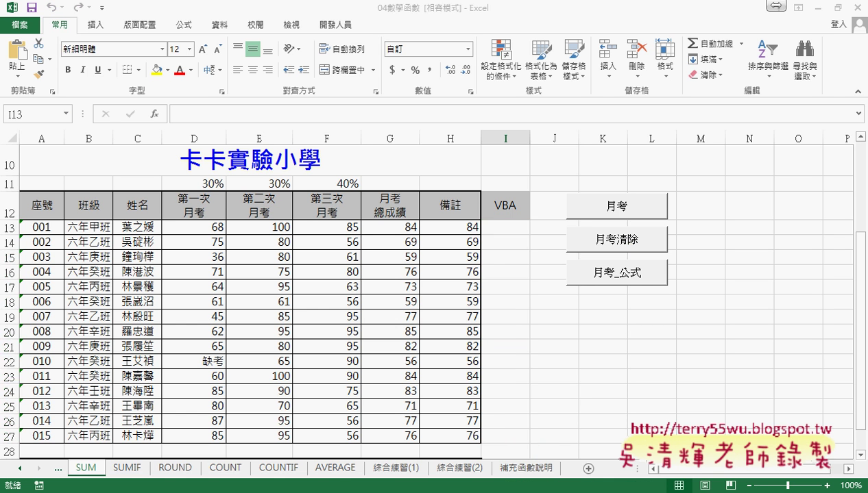
- Set a breakpoint on the NumberFormatLocal line and run 月考 until it pauses there
left_click(246, 442)
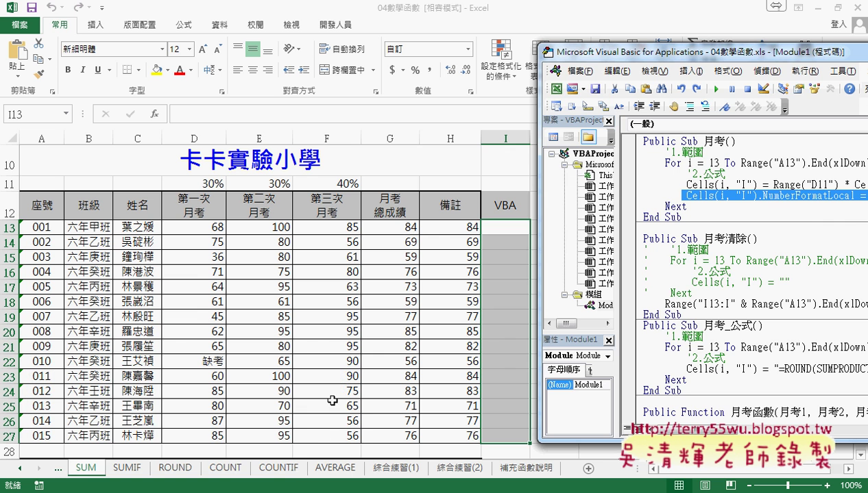
left_click(627, 195)
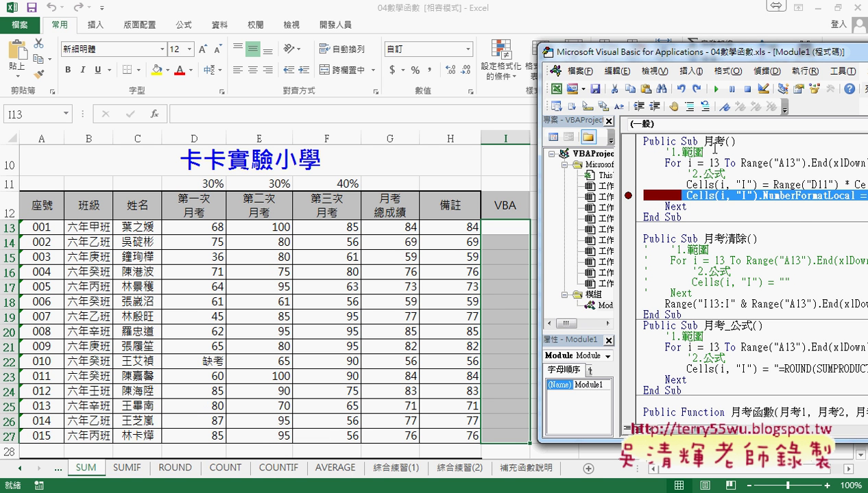
left_click(717, 91)
- Step over the NumberFormatLocal line so I13's 84.4 displays as 84
left_click_drag(661, 61, 680, 61)
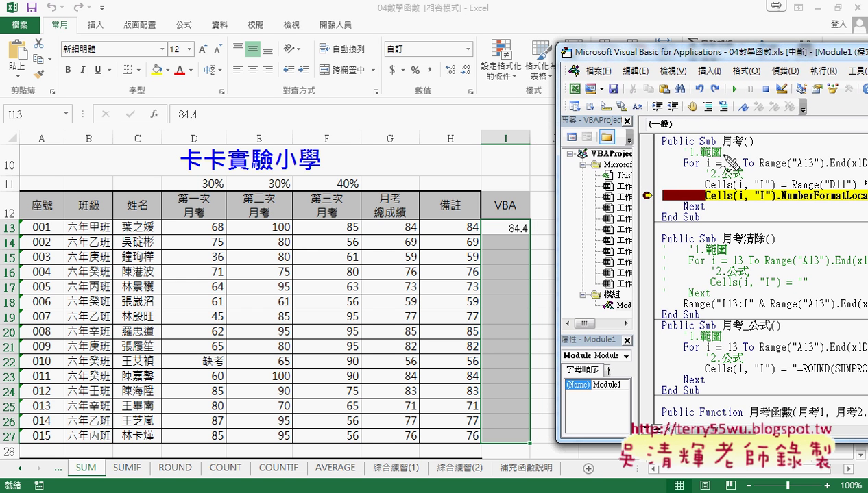
mouse_move(641, 161)
left_mouse_down()
mouse_move(706, 195)
mouse_move(805, 191)
left_mouse_up()
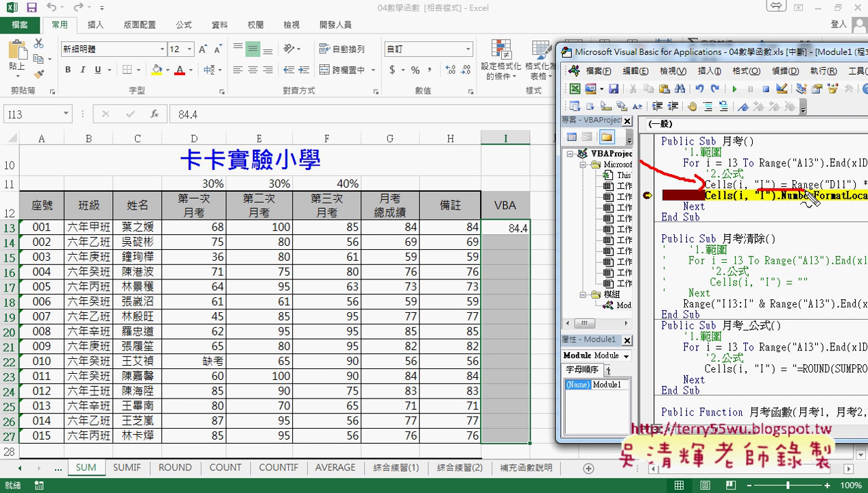
left_click_drag(519, 234, 527, 234)
left_click_drag(706, 201, 774, 199)
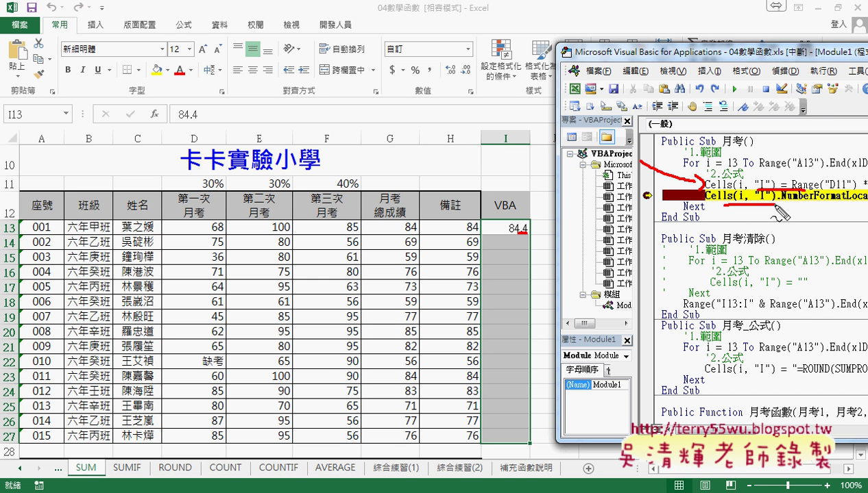
left_click_drag(647, 206, 651, 207)
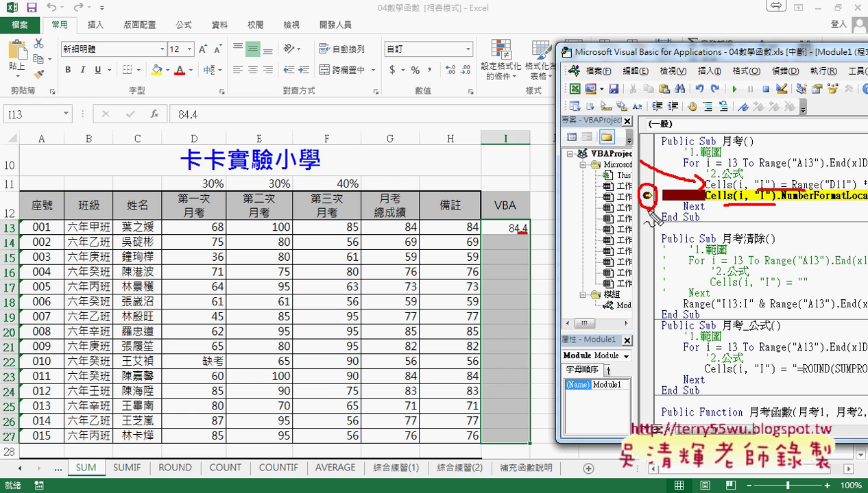
key("Escape")
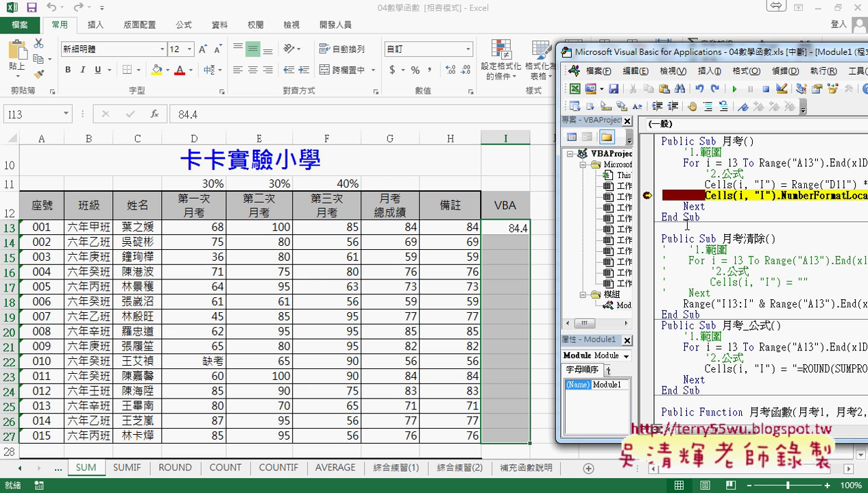
key("F8")
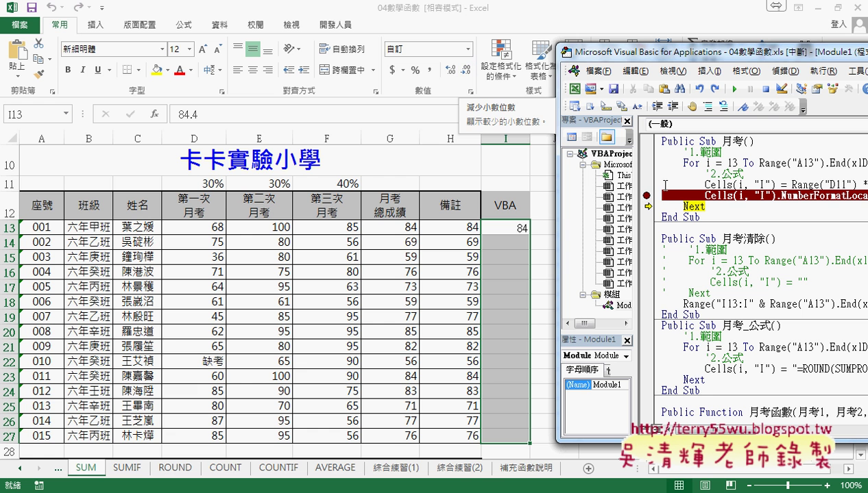
- Step through rows 14–27 with F8 until End Sub, giving whole-number scores like 69 and 59
key("F8")
key("F8")
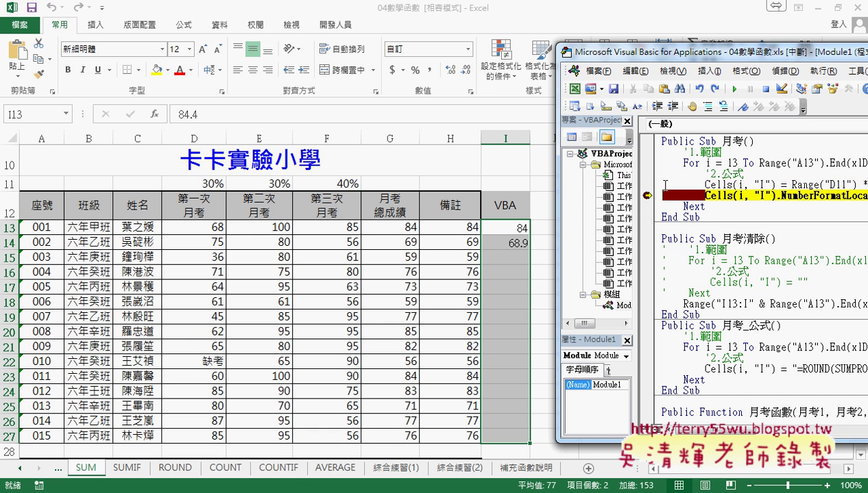
key("F8")
key("F8")
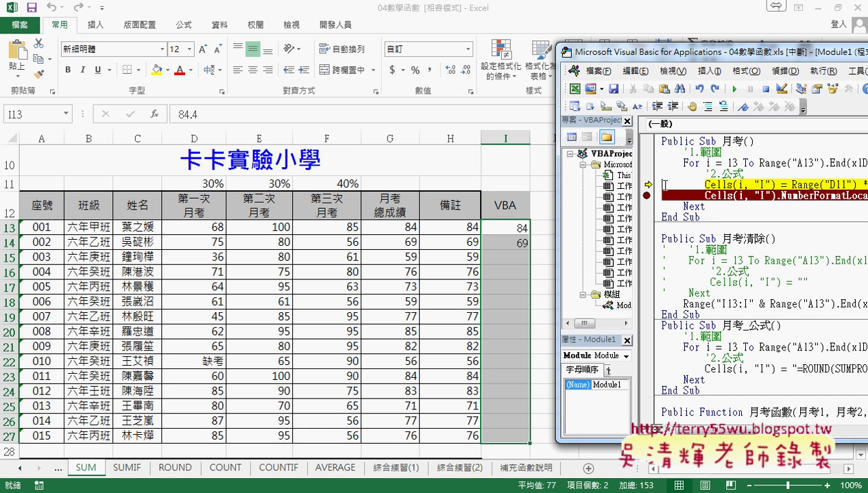
key("F8")
key("F8")
key("F8")
key("F8")
key("F8")
key("F8")
key("F8")
key("F8")
key("F8")
key("F8")
key("F8")
key("F8")
key("F8")
key("F8")
key("F8")
key("F8")
key("F8")
key("F8")
key("F8")
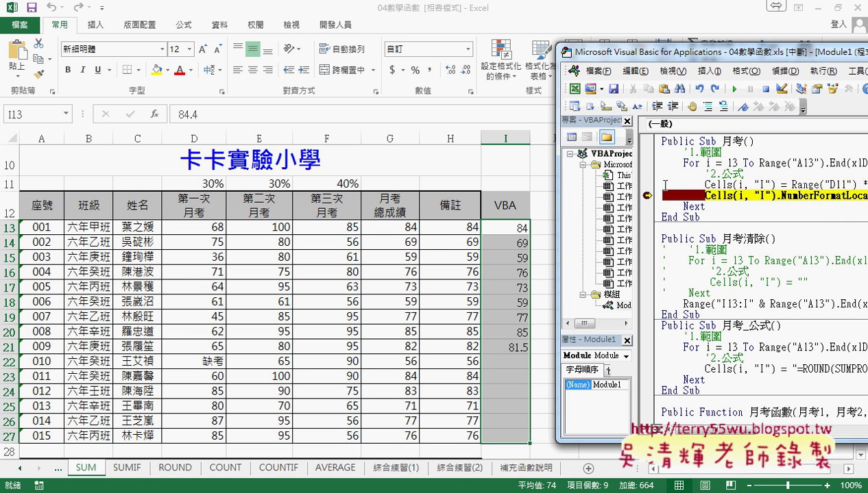
key("F8")
key("F8")
key("F8")
key("F8")
key("F8")
key("F8")
key("F8")
key("F8")
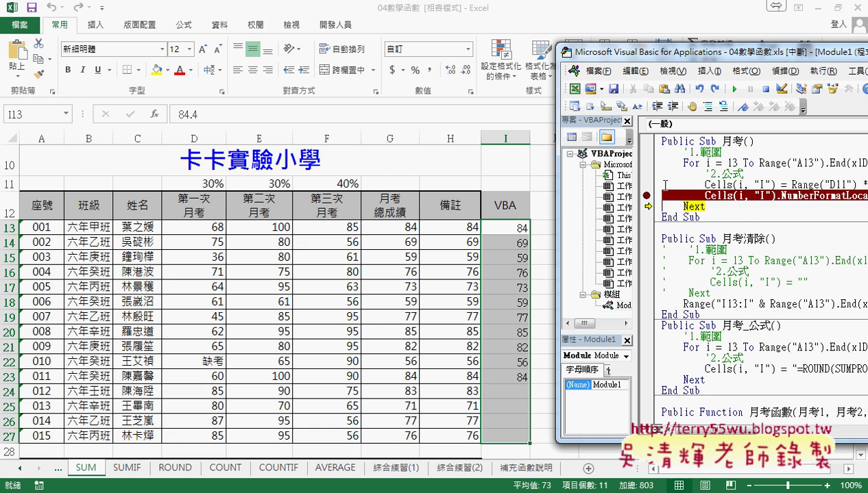
key("F8")
key("F8")
key("F8")
key("F8")
key("F8")
key("F8")
key("F8")
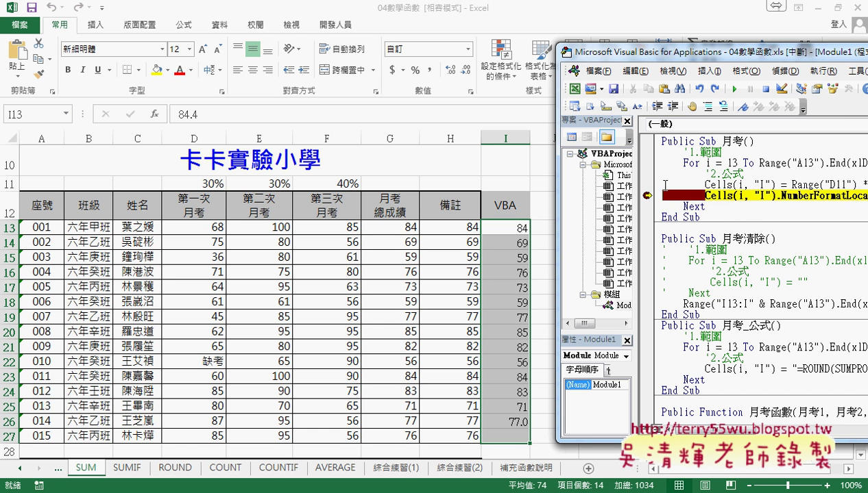
key("F8")
key("F8")
key("F8")
key("F8")
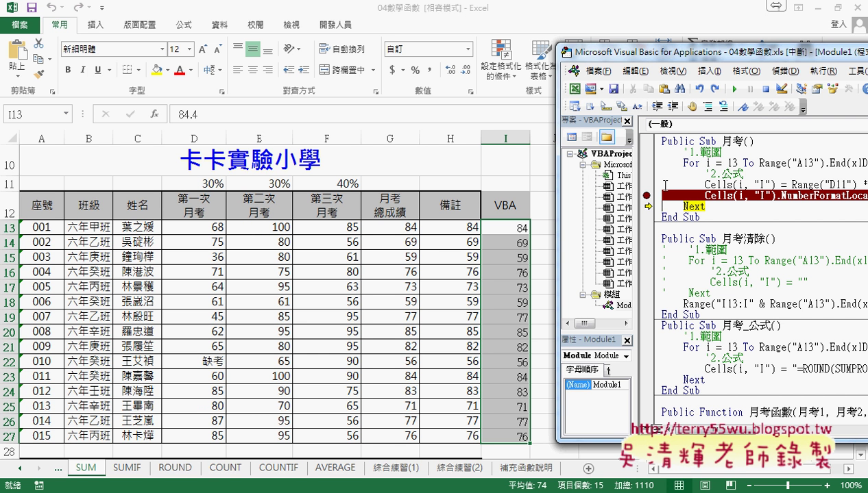
key("F8")
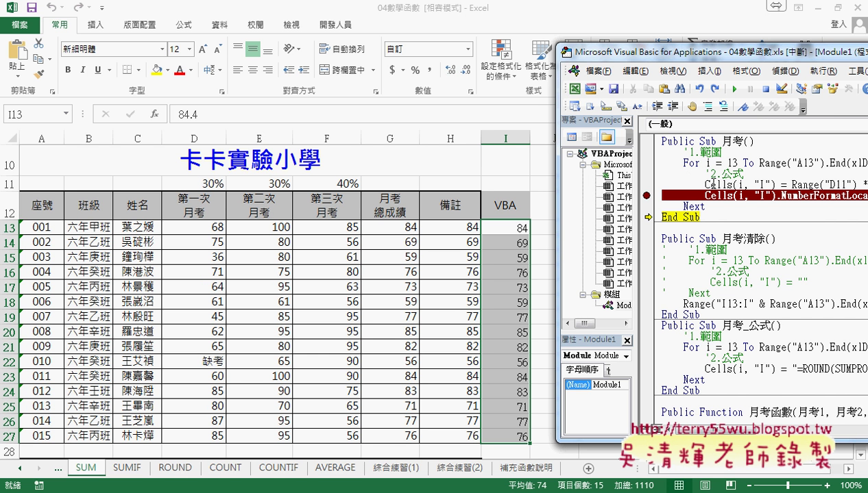
left_click(705, 196)
- Show column I with one decimal again and reset the paused 月考 macro
left_click(450, 71)
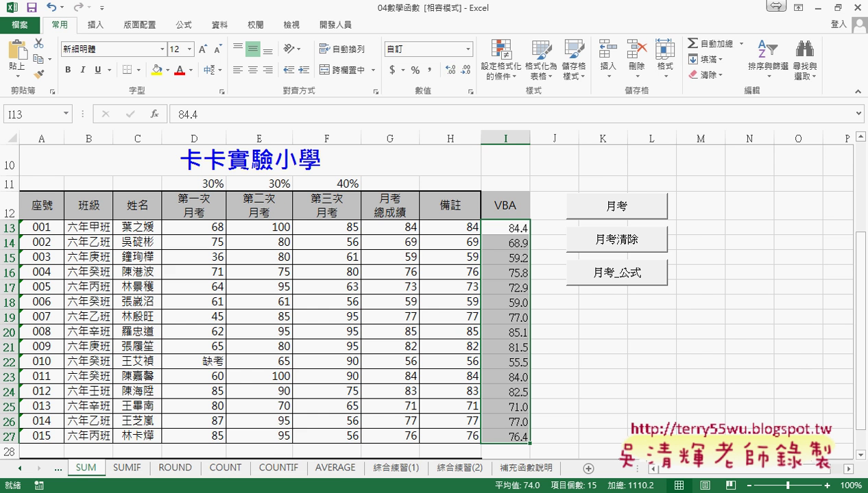
left_click(258, 449)
left_click_drag(681, 58, 382, 57)
left_click(487, 88)
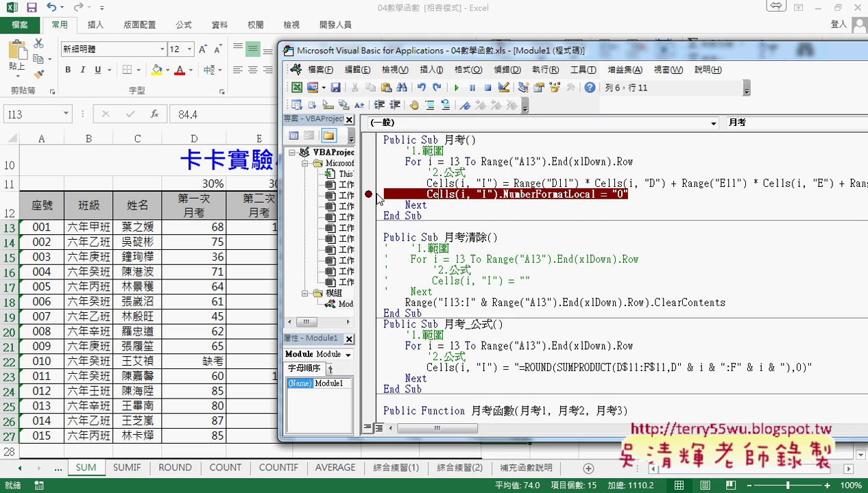
- Toggle the NumberFormatLocal line's breakpoint off and on, leaving it set
left_click(368, 195)
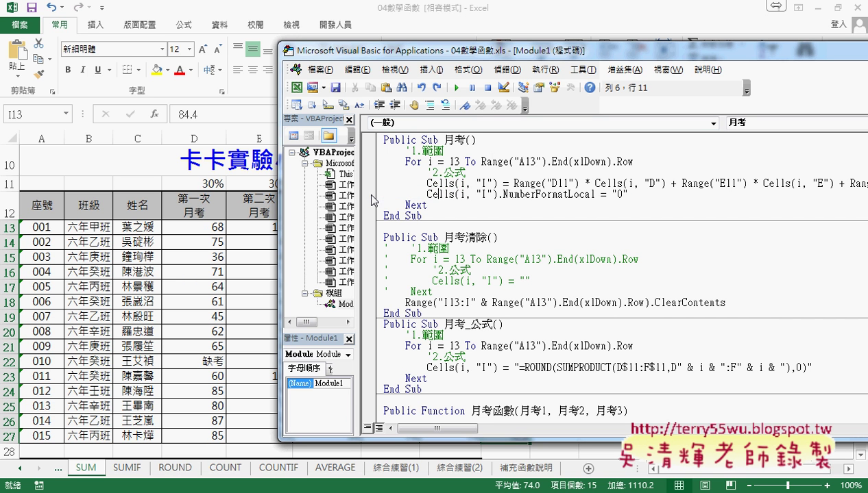
left_click(368, 195)
left_click(368, 194)
left_click(369, 195)
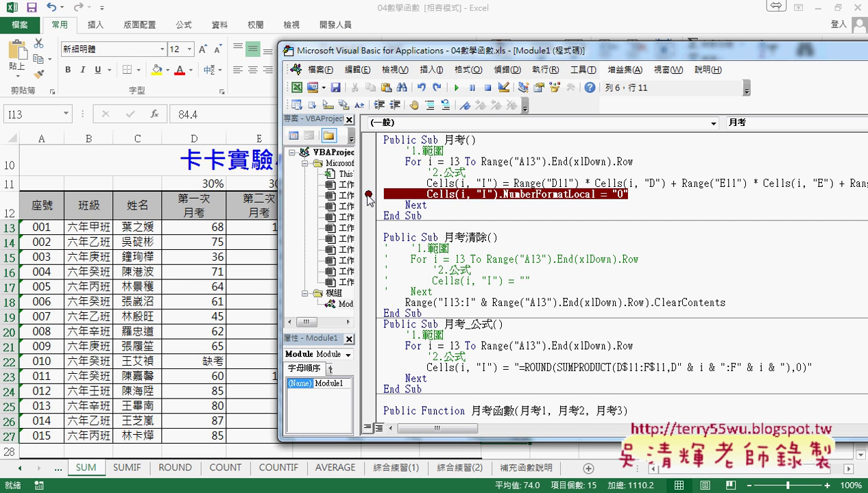
left_click(368, 195)
left_click(368, 196)
left_click(369, 196)
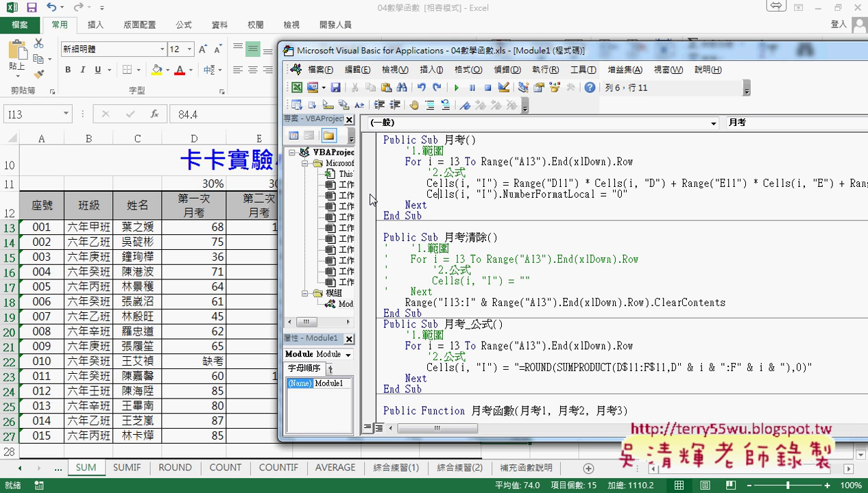
left_click(369, 195)
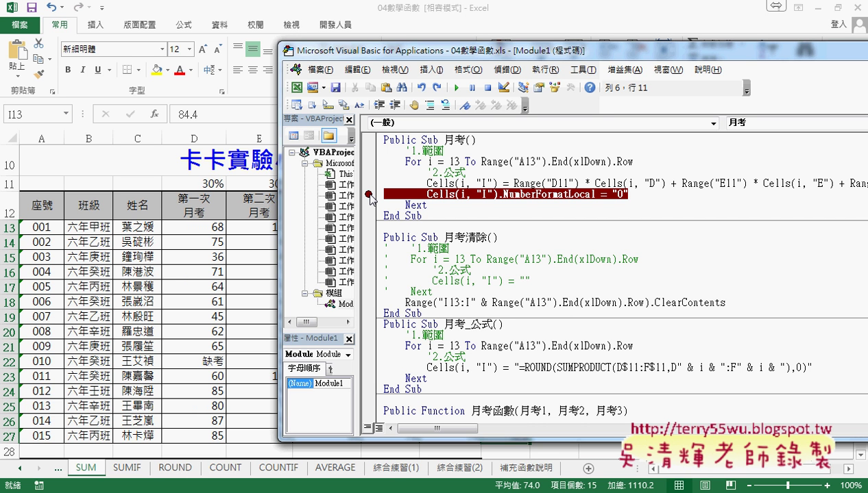
left_click(368, 195)
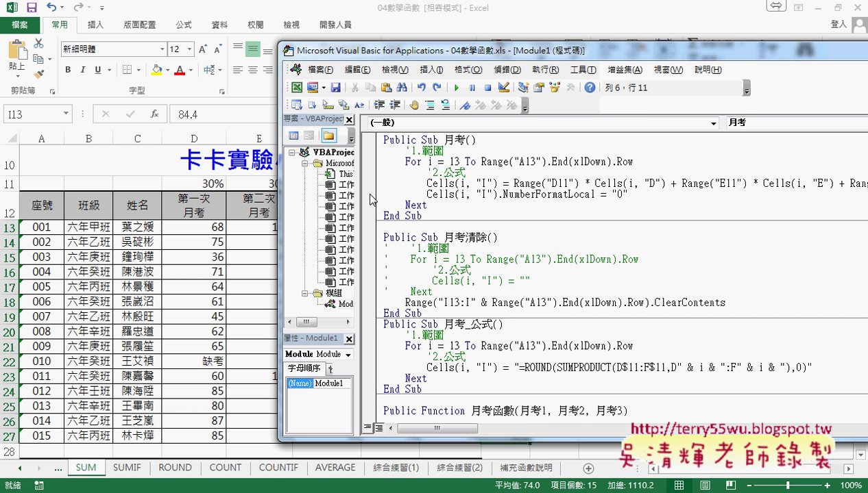
left_click(368, 194)
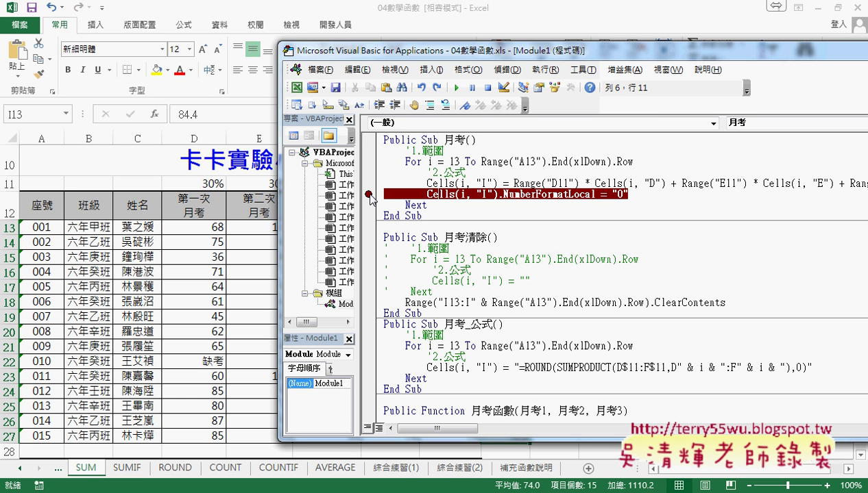
- Remove the breakpoint and comment out the 月考 macro's NumberFormatLocal line with an apostrophe
left_click(369, 194)
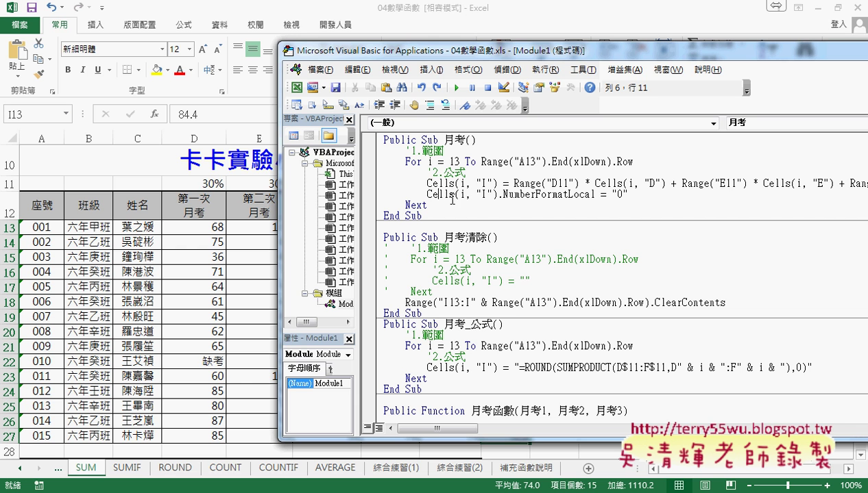
key("Left")
key("Left")
type("'")
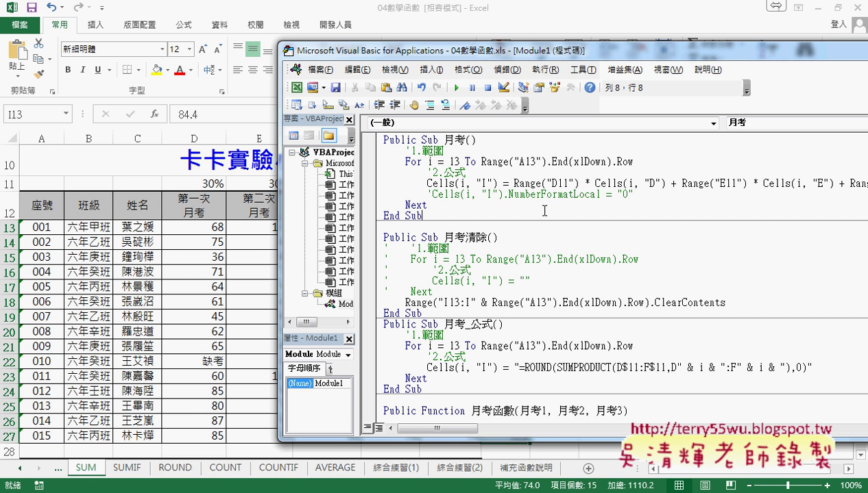
- Add a blank line after Next and copy the clearing macro's ClearContents line into it
mouse_move(446, 204)
left_mouse_down()
mouse_move(414, 194)
mouse_move(373, 163)
left_mouse_up()
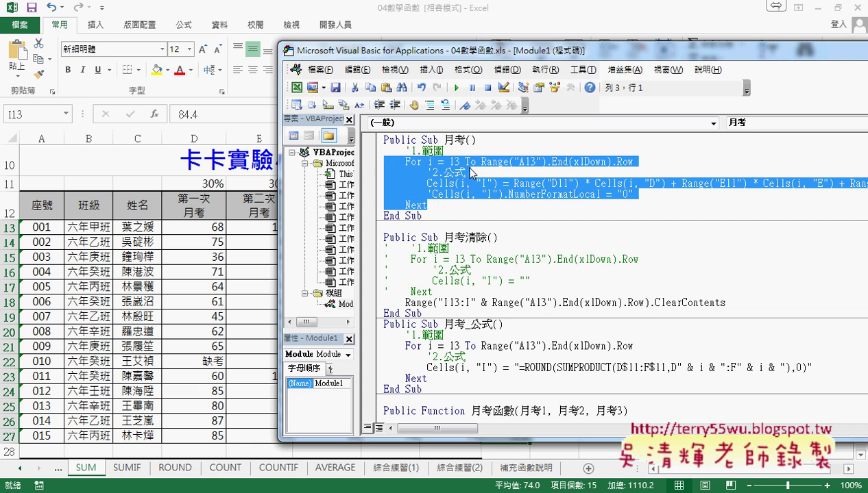
left_click(442, 203)
key("Return")
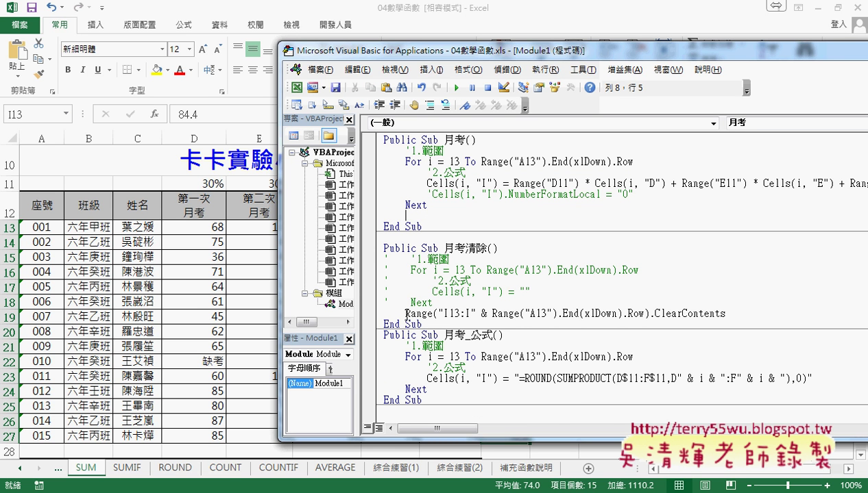
left_click_drag(406, 314, 717, 314)
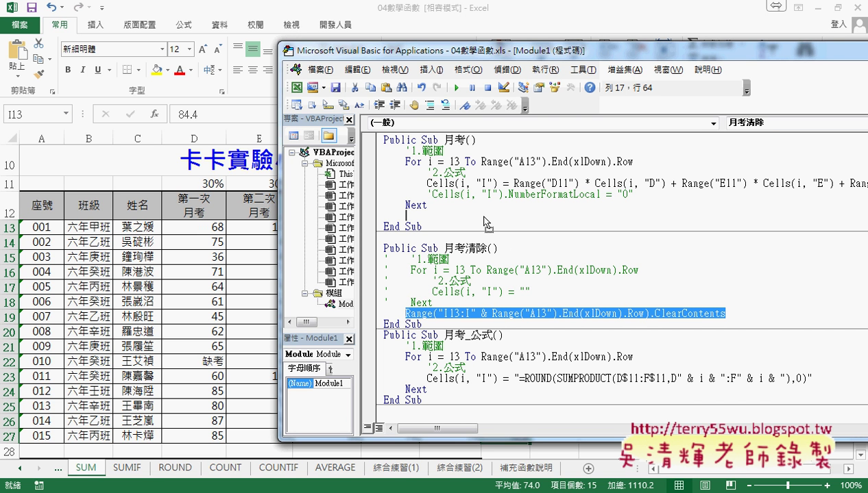
left_click_drag(483, 216, 483, 216)
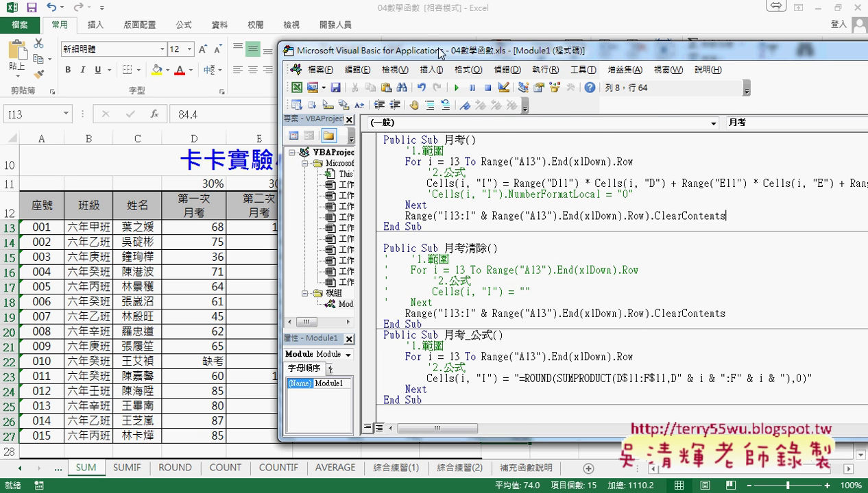
left_click_drag(419, 58, 679, 59)
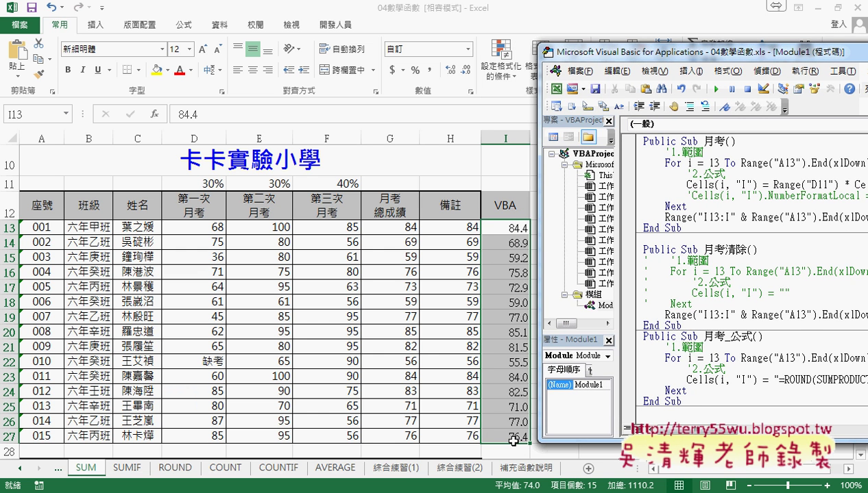
- Change the Range("I13:I" & …) line's .ClearContents to .NumberFormatLocal = "0"
left_click_drag(624, 59, 140, 60)
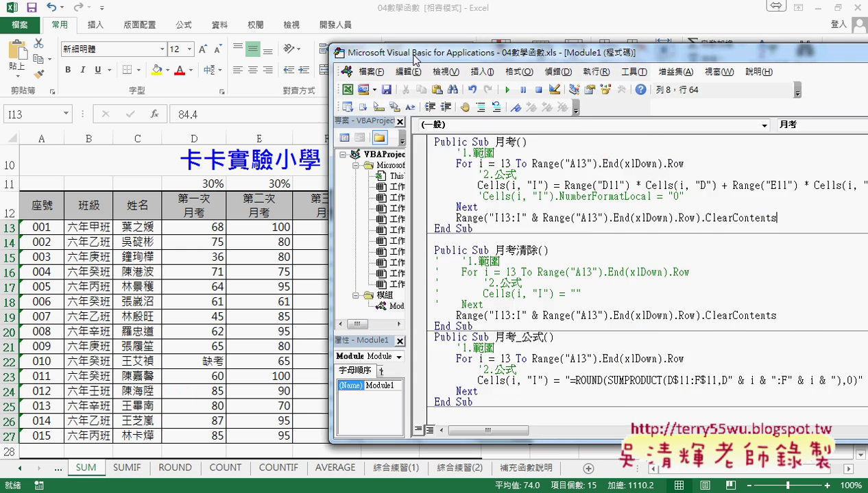
left_click_drag(516, 217, 418, 218)
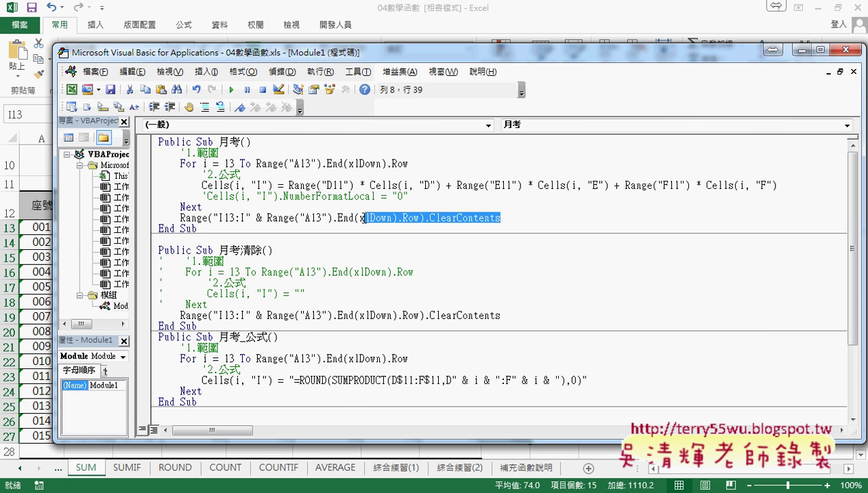
type(").")
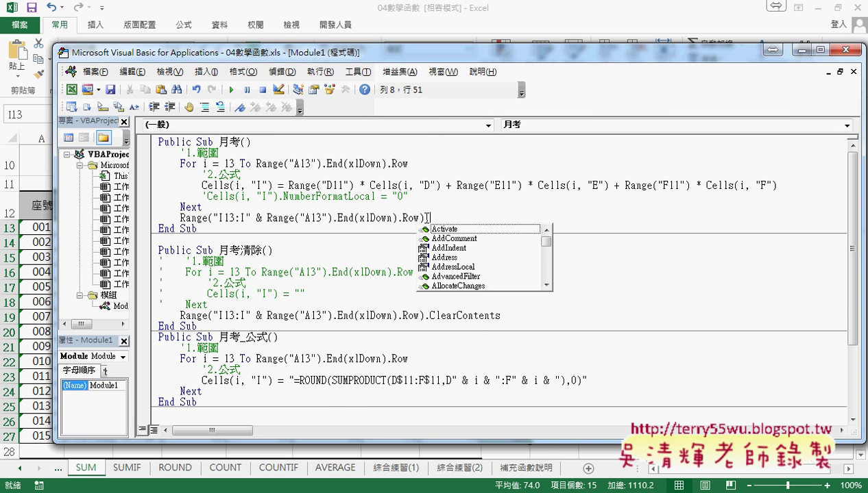
type("n")
key("Down")
key("Down")
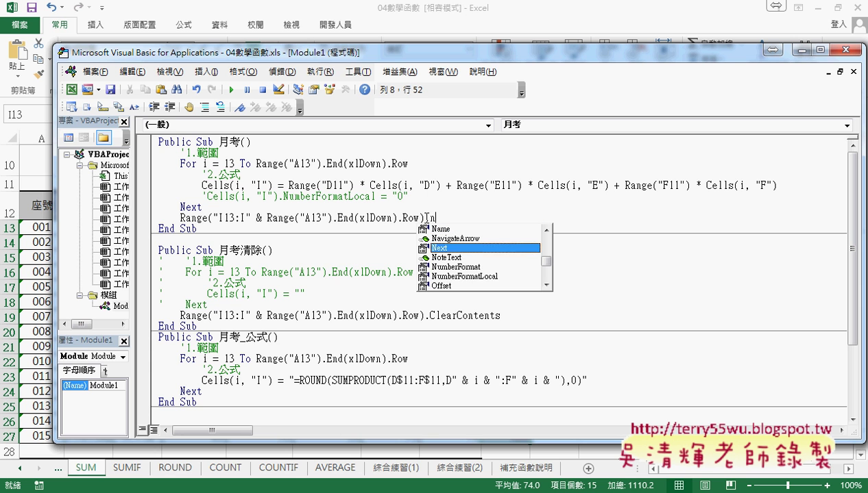
key("Down")
key("Down")
key("Down")
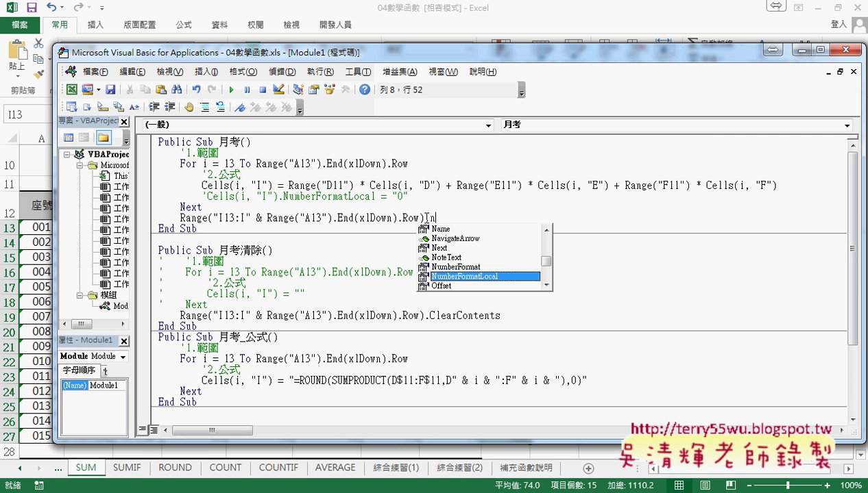
key("space")
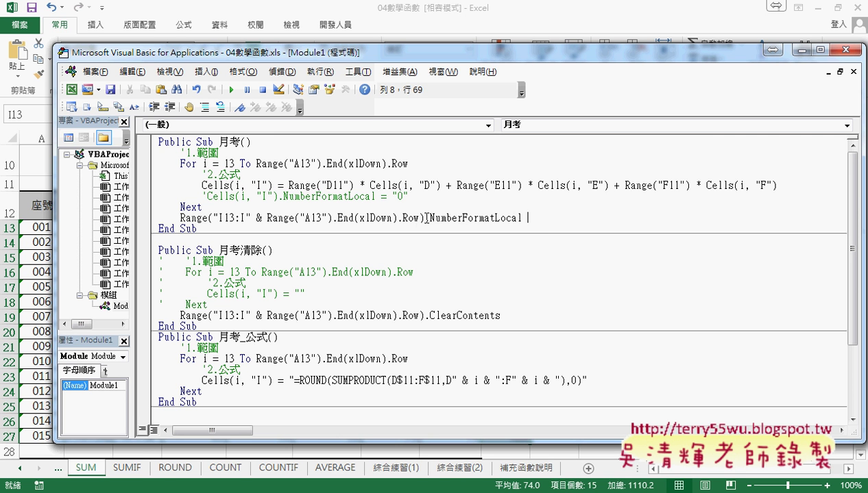
type("=\"")
type("0\"")
mouse_move(266, 59)
left_mouse_down()
mouse_move(593, 64)
mouse_move(752, 78)
left_mouse_up()
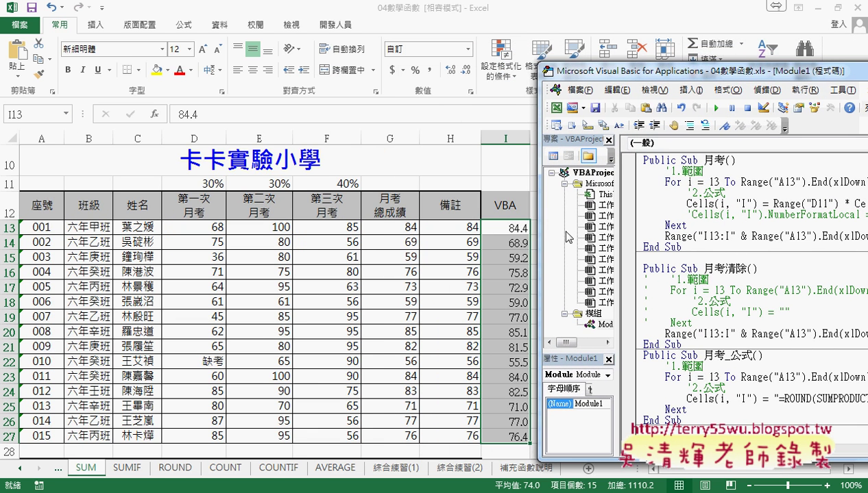
- Clear column I, set a breakpoint on the Range formatting line, run 月考 and step it with F8
left_click(715, 108)
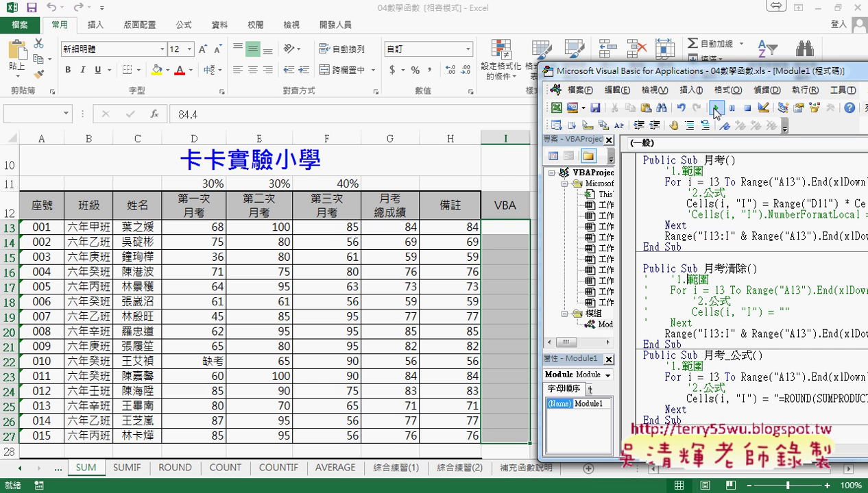
left_click(628, 225)
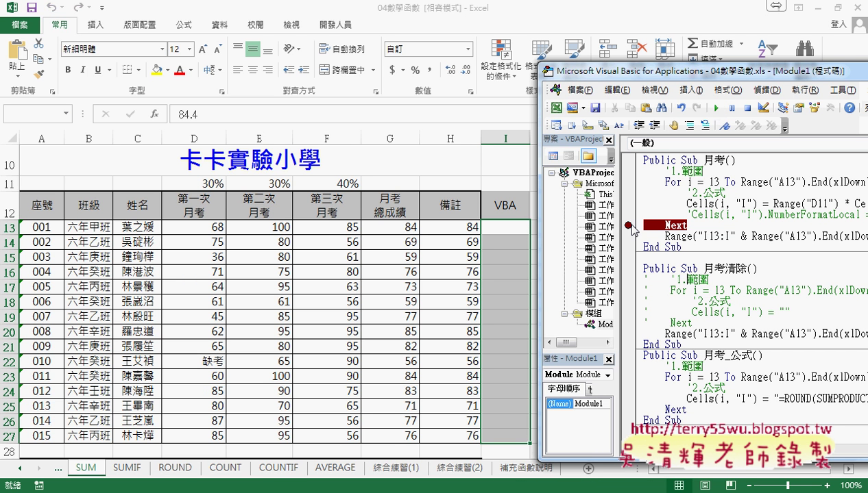
left_click(628, 227)
left_click(627, 237)
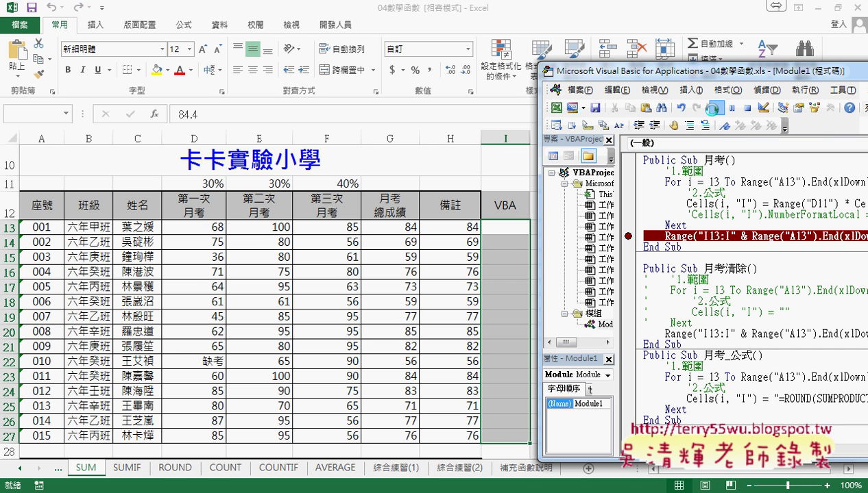
left_click(716, 108)
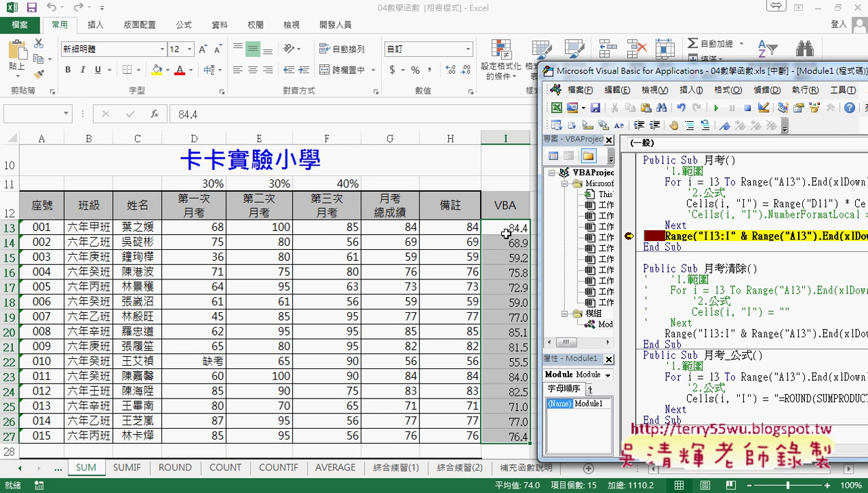
key("F8")
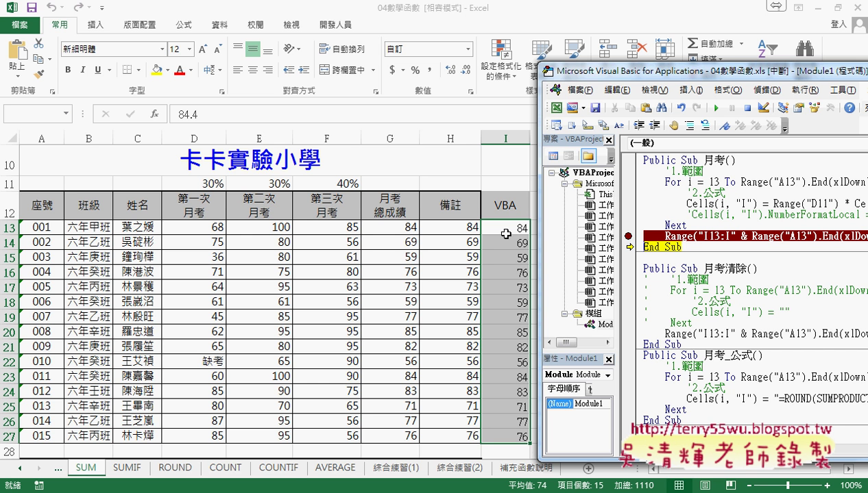
- Confirm in 儲存格格式 that column I uses custom format 0, then return to the VBA editor
right_click(505, 270)
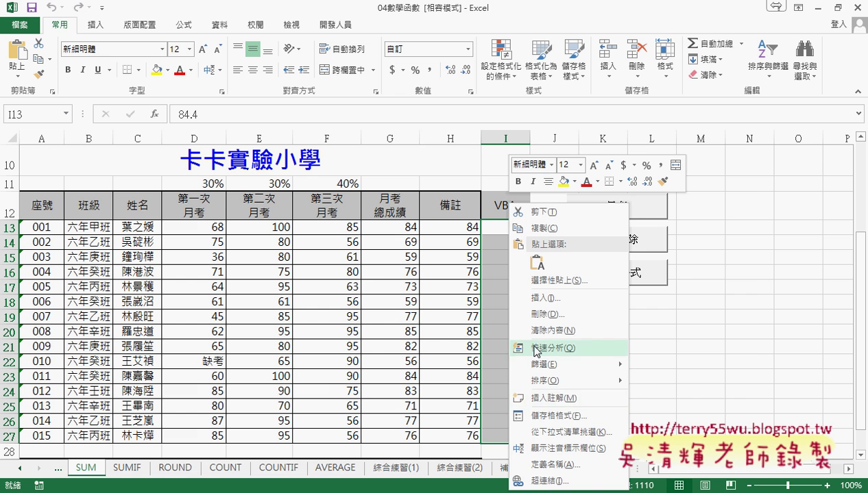
left_click(544, 416)
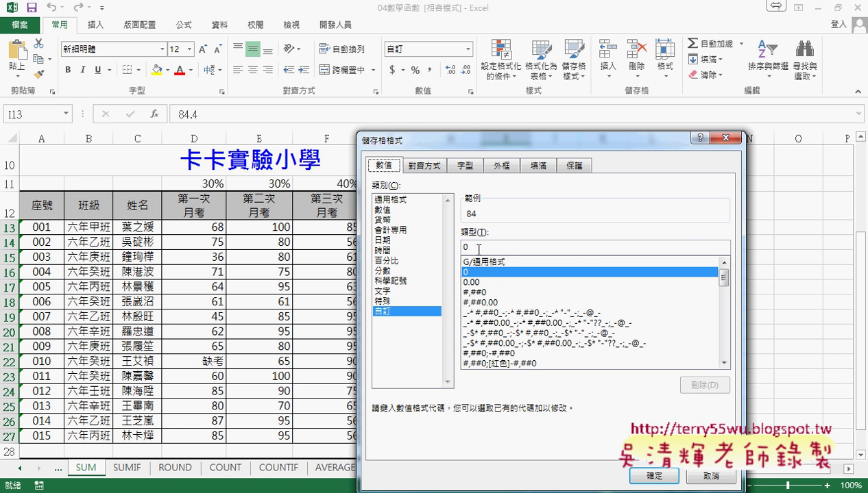
left_click(467, 246)
left_click(696, 476)
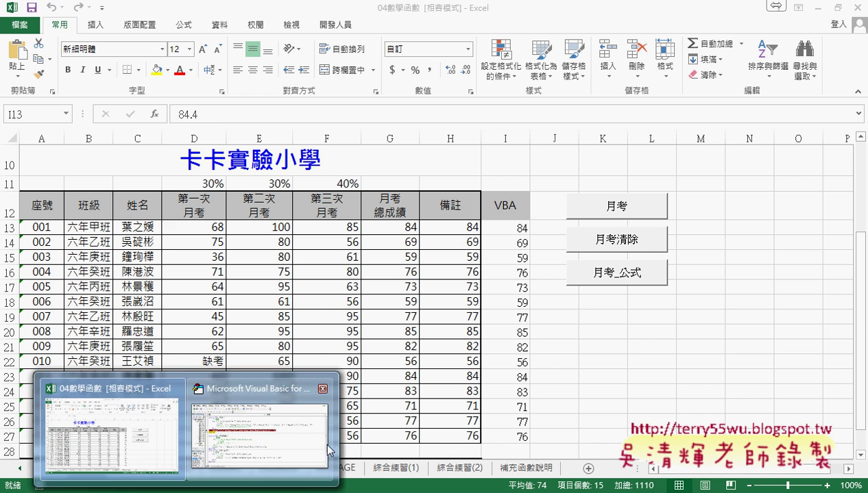
left_click(278, 439)
- Comment out the Range NumberFormatLocal line with an apostrophe
left_click_drag(644, 76, 237, 67)
left_click(259, 229)
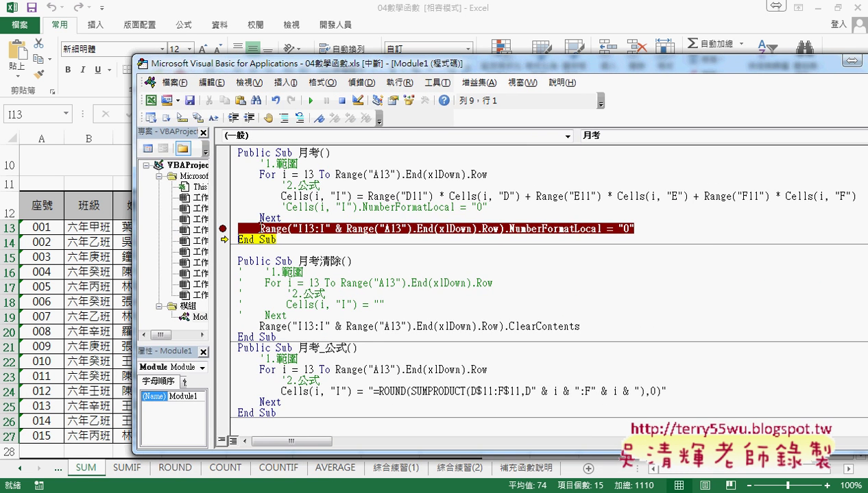
type("'")
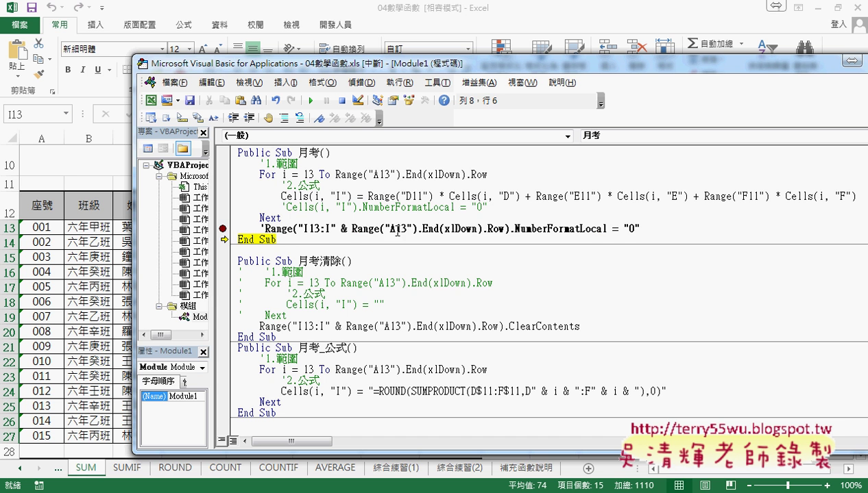
- Uncomment the Cells(i, "I").NumberFormatLocal = "0" line inside the loop, then return to column I on the sheet
left_click(410, 292)
left_click(282, 207)
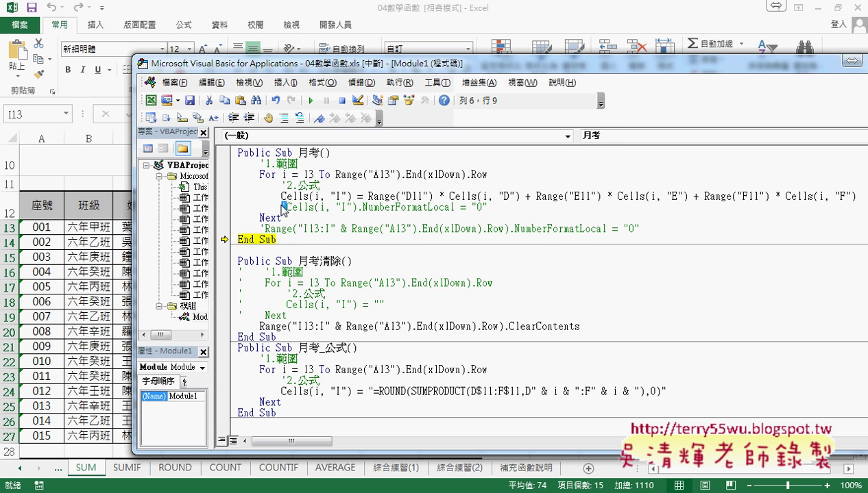
key("Delete")
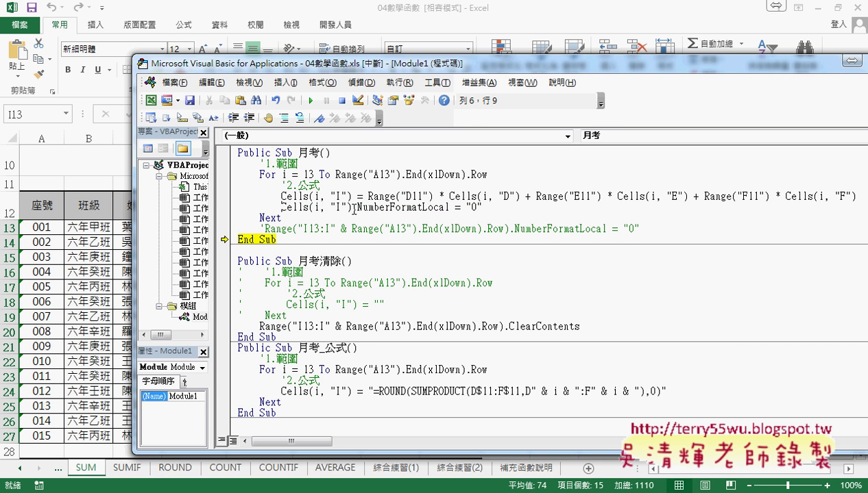
left_click_drag(356, 207, 451, 207)
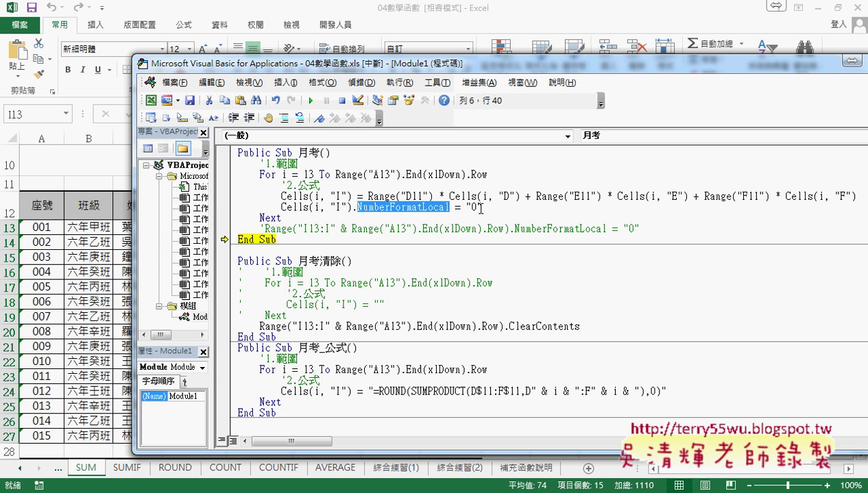
double_click(474, 207)
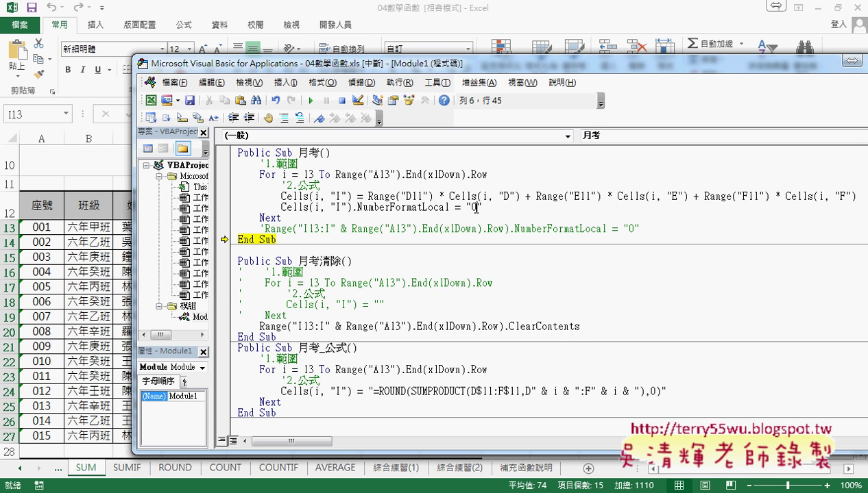
left_click(466, 17)
right_click(505, 237)
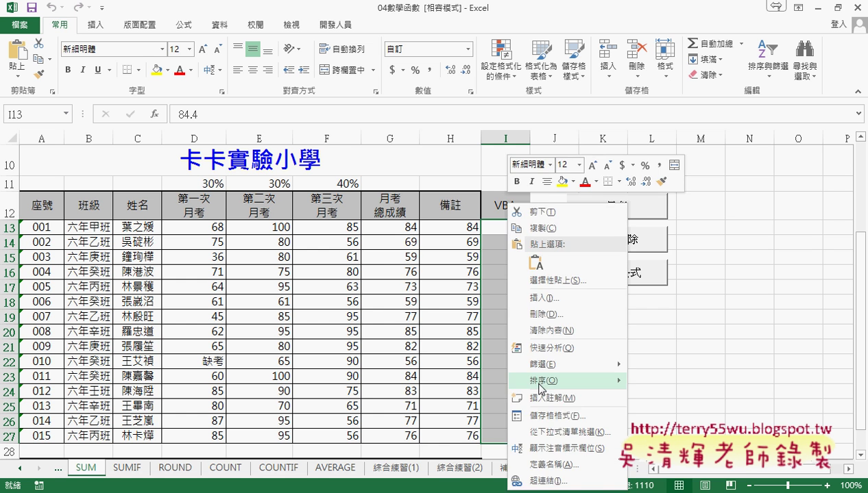
- Open 儲存格格式 for column I to review its custom 0 format
left_click(546, 416)
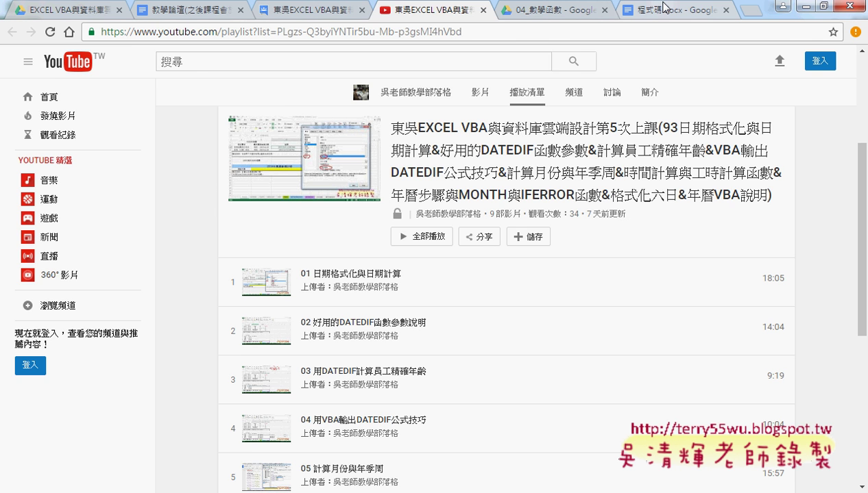
- Open the 程式碼.docx notes and scroll down to the 2.自訂函數 section
left_click(639, 9)
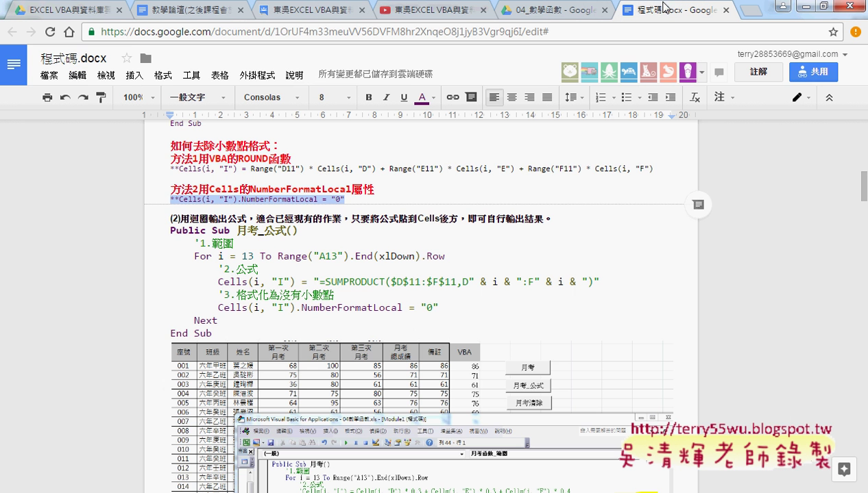
left_click(360, 199)
scroll(368, 232, "up", 1)
scroll(368, 231, "up", 1)
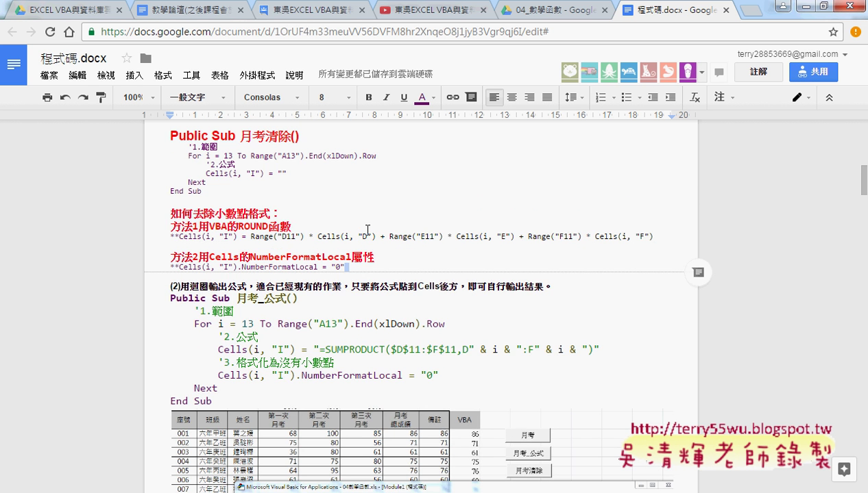
scroll(368, 233, "down", 2)
scroll(369, 245, "down", 3)
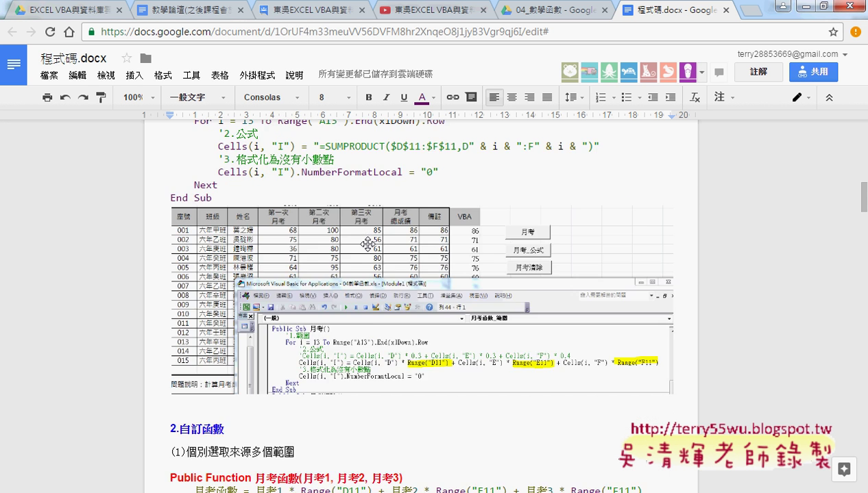
scroll(369, 245, "down", 2)
scroll(369, 245, "down", 1)
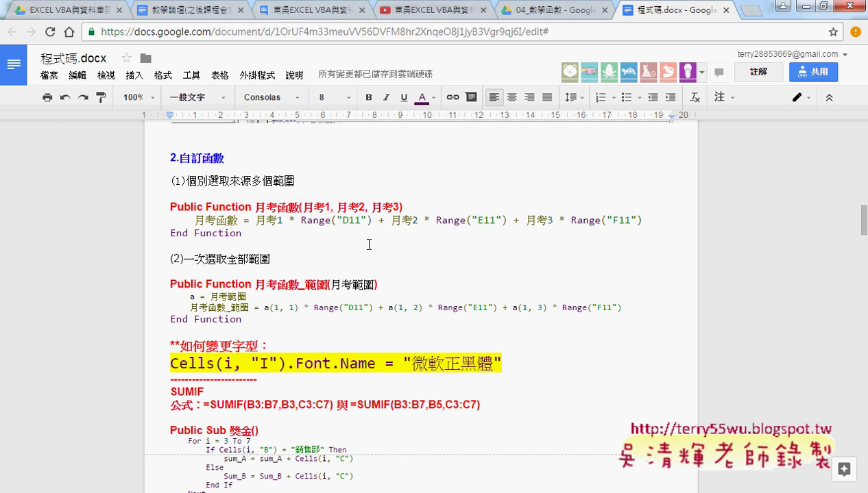